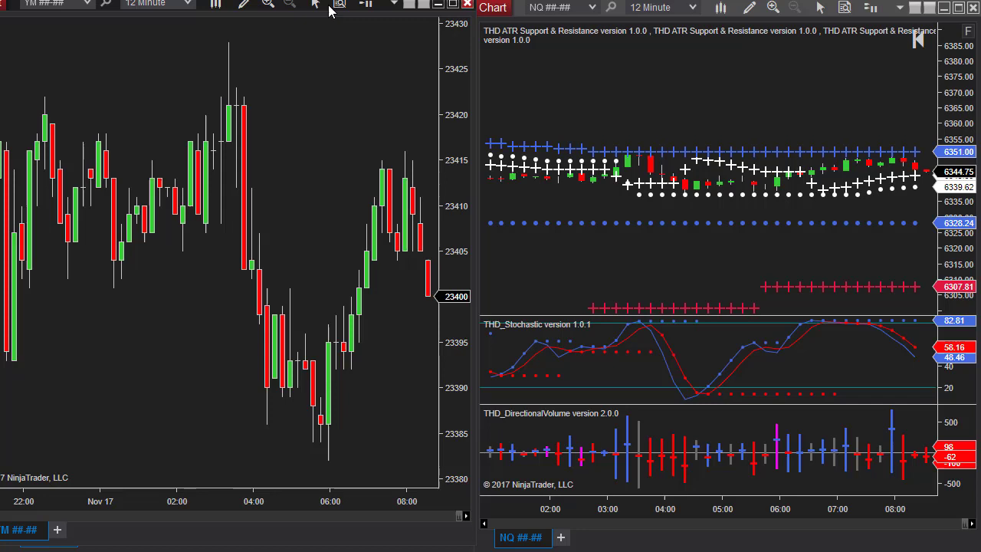
# Check the crosshair mode choices on the YM 12-minute chart and dismiss them unchanged.
pyautogui.click(323, 5)
pyautogui.click(462, 23)
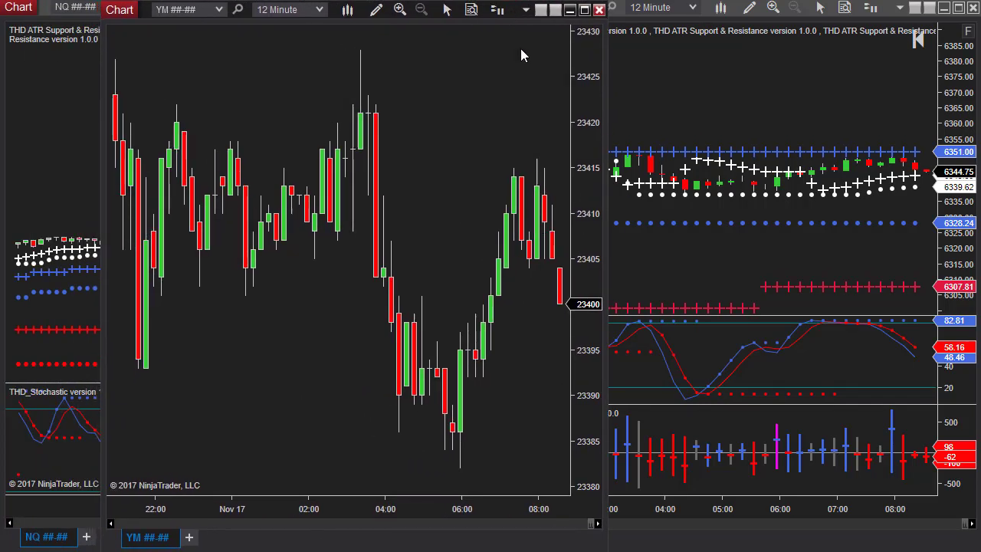
# Add THD ATR Support & Resistance to the YM chart from the Indicators dialog.
pyautogui.rightClick(419, 65)
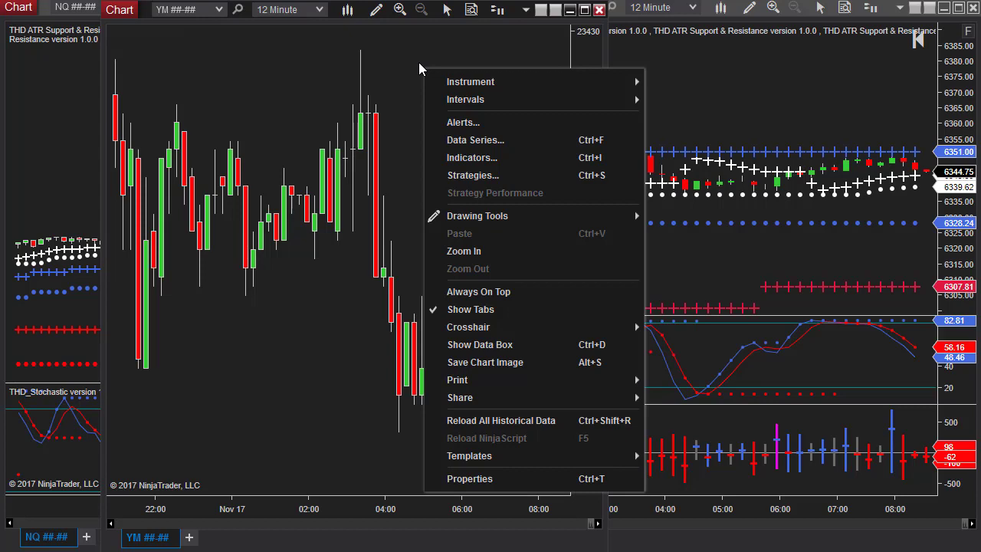
pyautogui.click(469, 157)
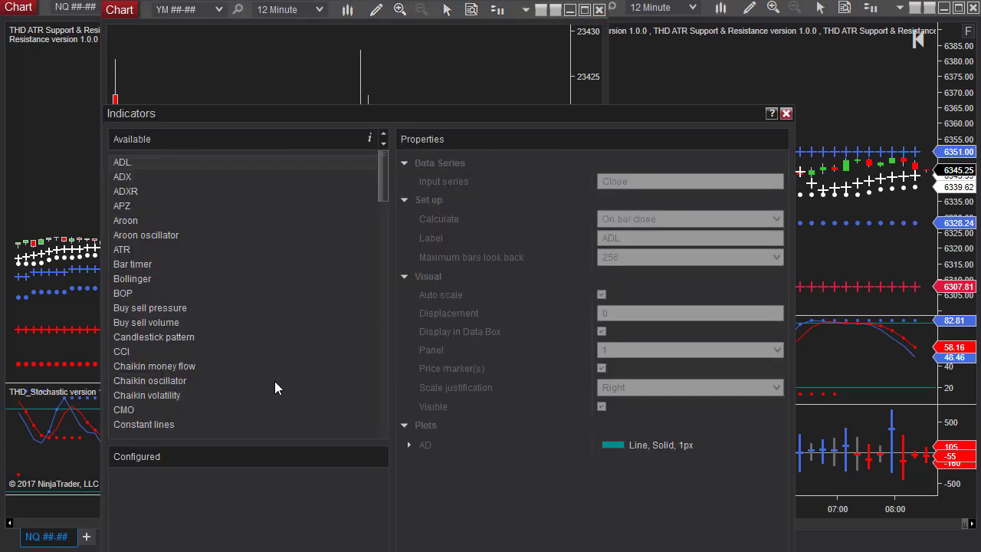
pyautogui.scroll(-15, 223, 315)
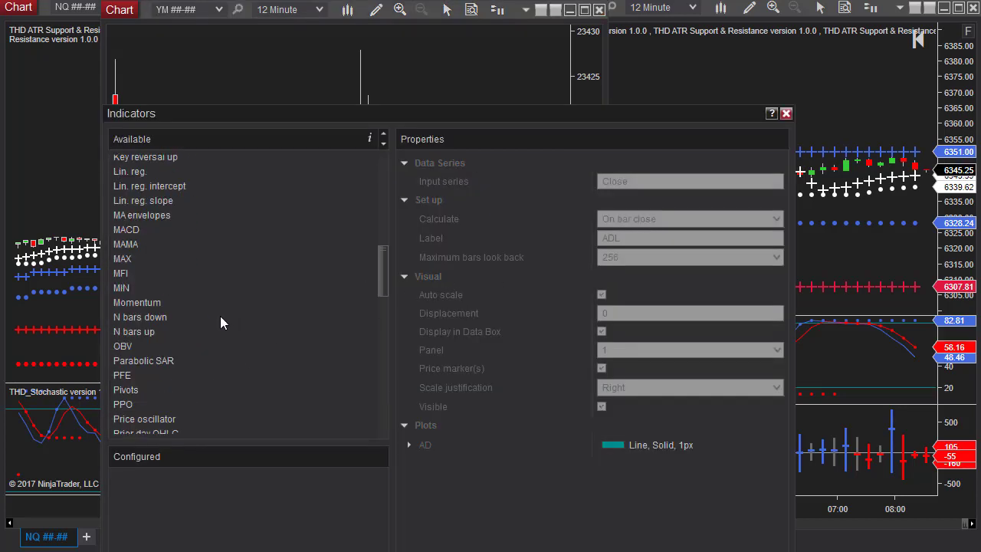
pyautogui.scroll(-6, 220, 313)
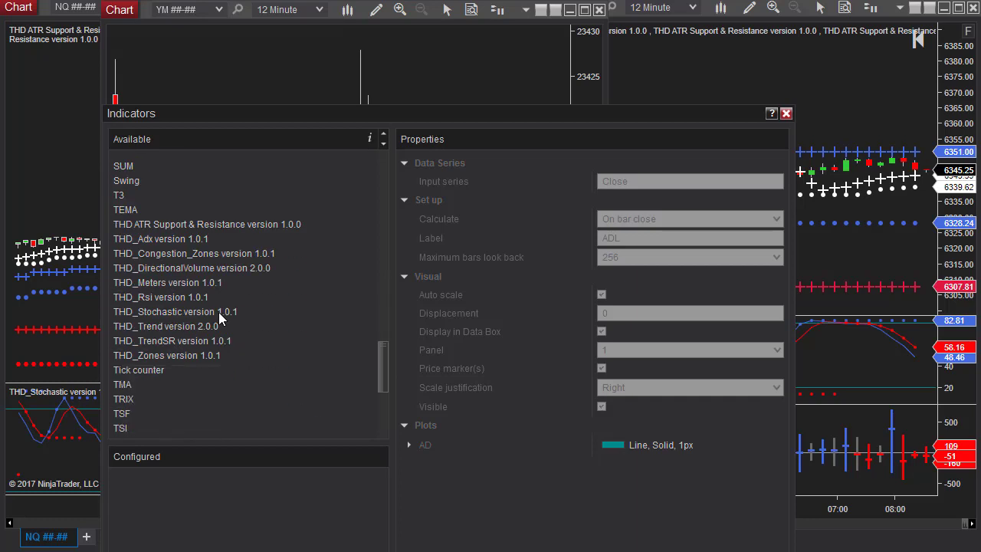
pyautogui.click(162, 225)
pyautogui.moveTo(471, 113); pyautogui.dragTo(519, 16)
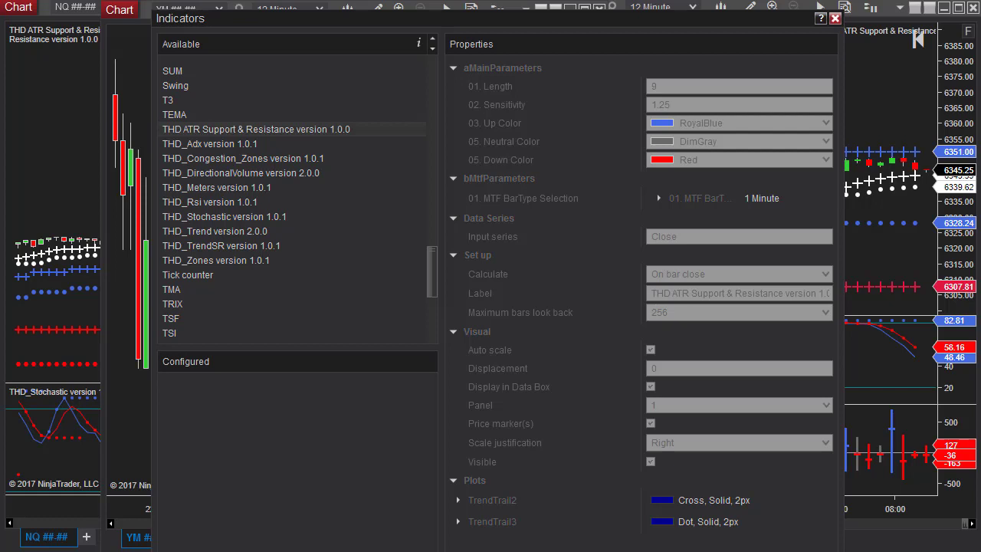
pyautogui.moveTo(337, 551); pyautogui.dragTo(338, 500)
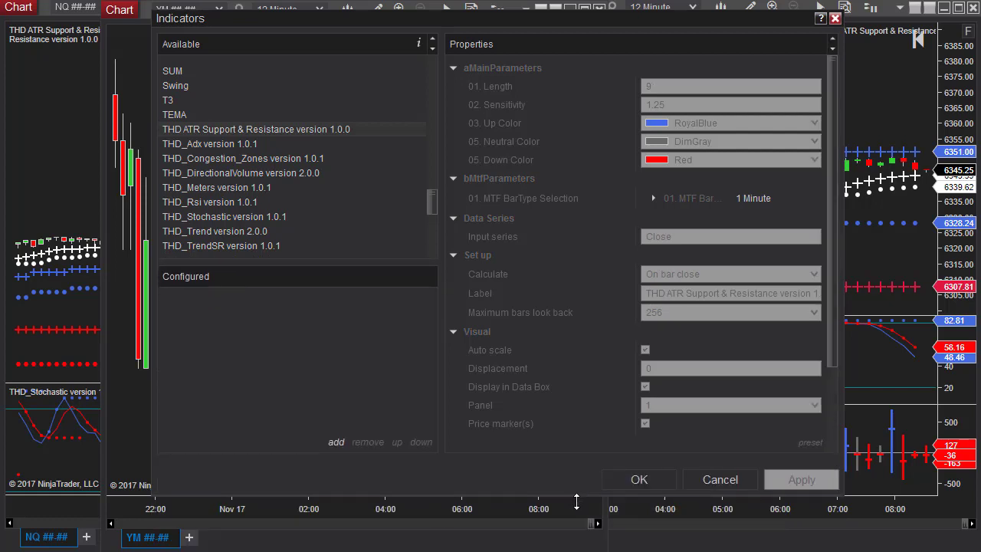
pyautogui.click(336, 451)
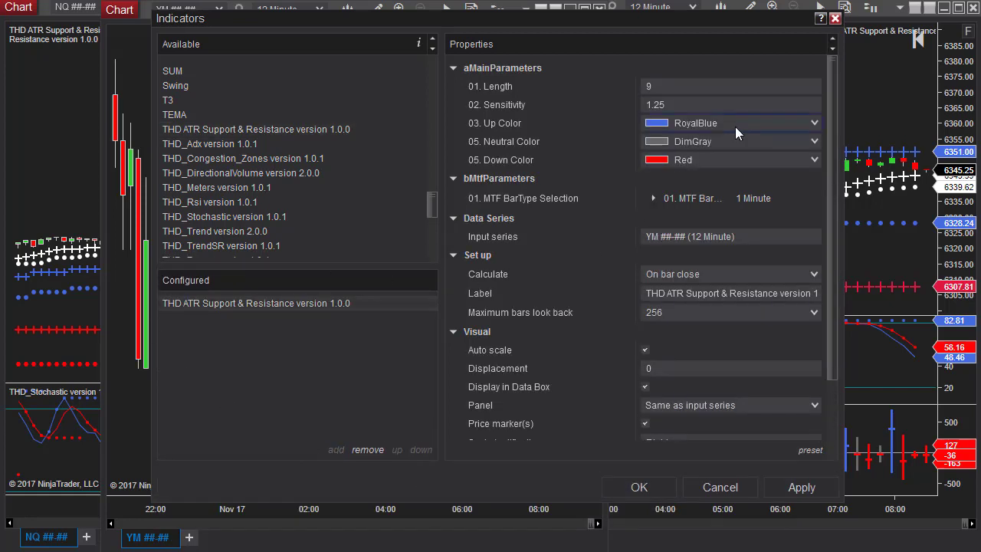
# Set the indicator's Up, Neutral and Down Color to White.
pyautogui.click(813, 127)
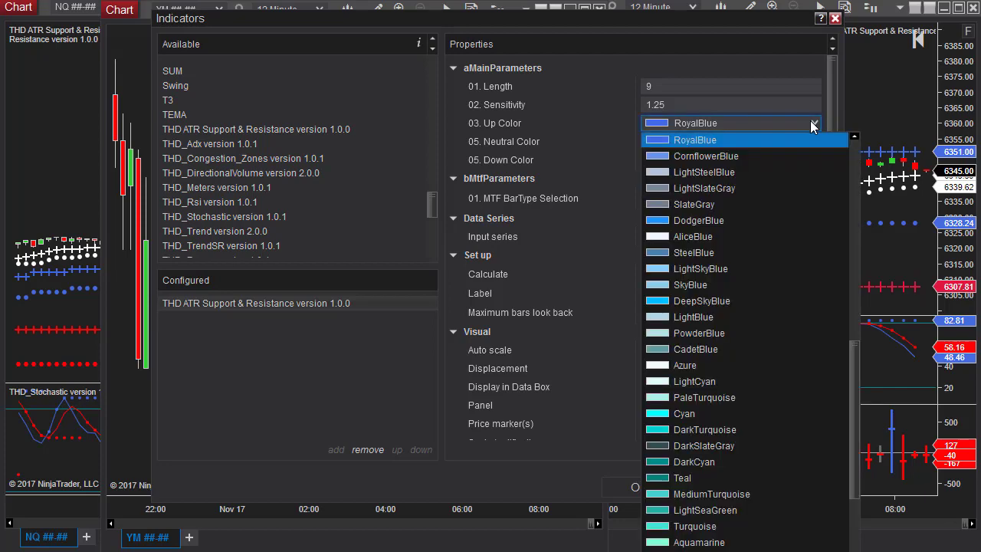
pyautogui.scroll(10, 768, 286)
pyautogui.scroll(2, 760, 285)
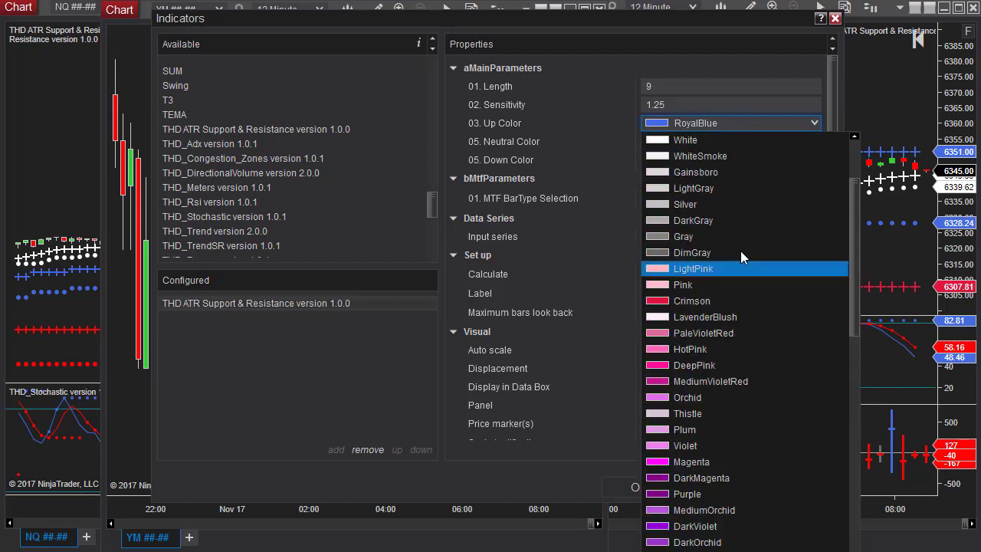
pyautogui.click(712, 137)
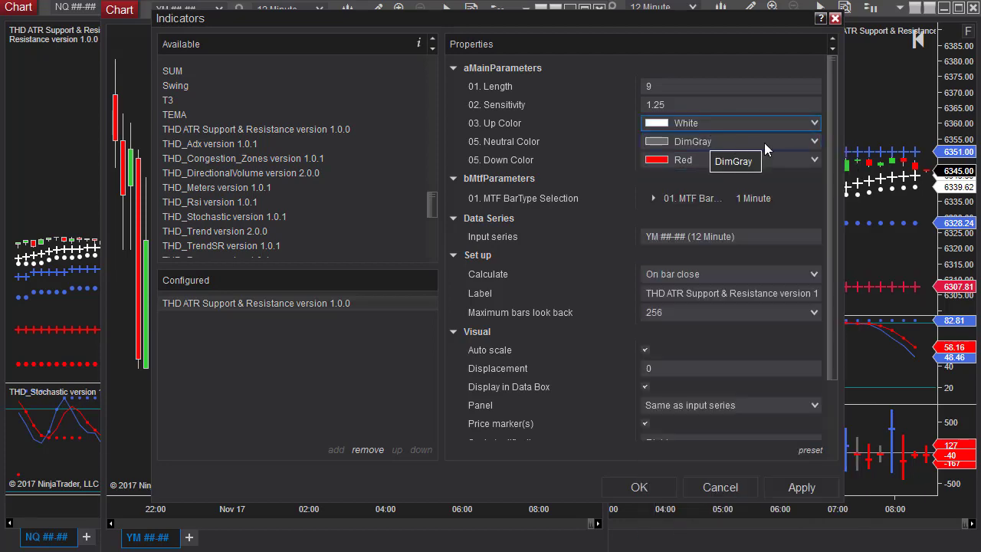
pyautogui.click(809, 142)
pyautogui.scroll(5, 731, 238)
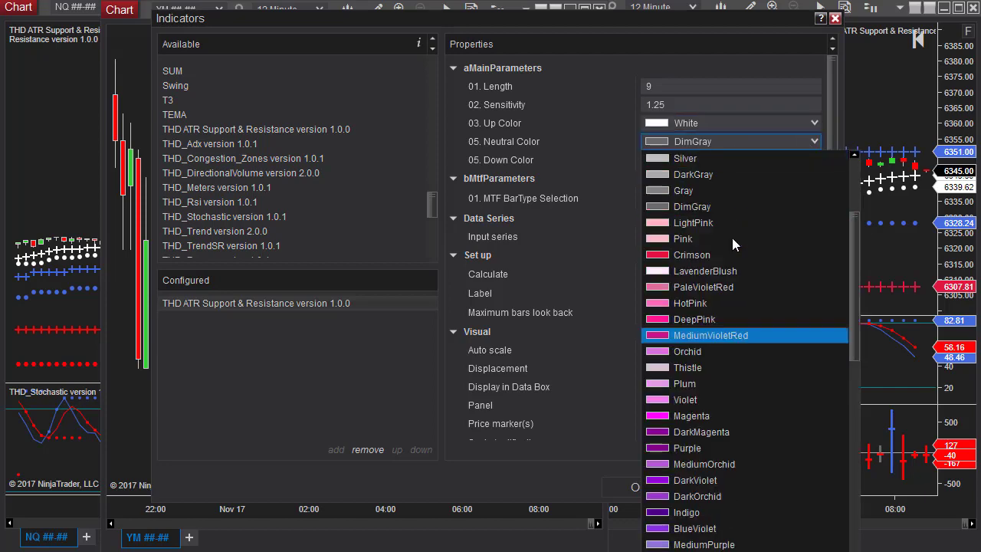
pyautogui.scroll(1, 726, 234)
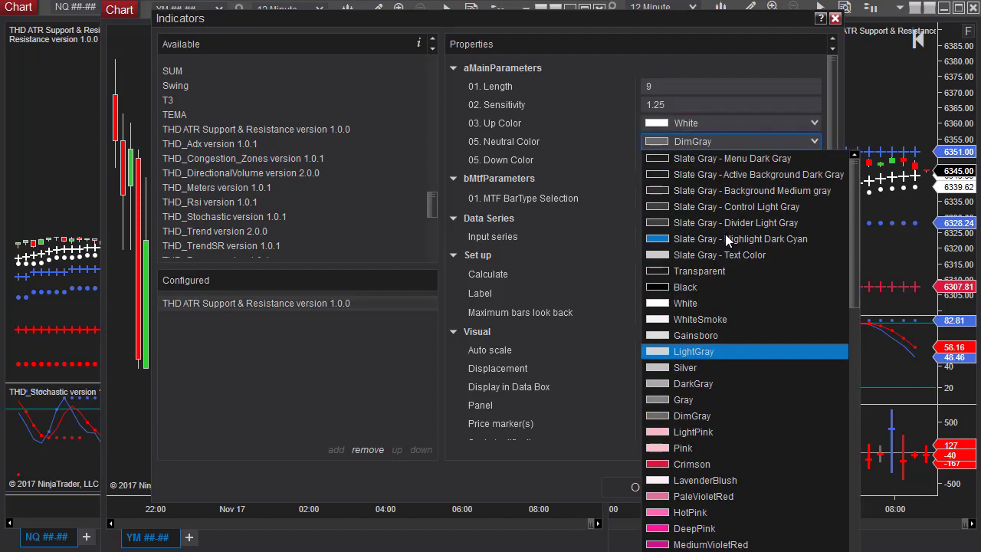
pyautogui.click(704, 306)
pyautogui.click(705, 160)
pyautogui.scroll(6, 705, 191)
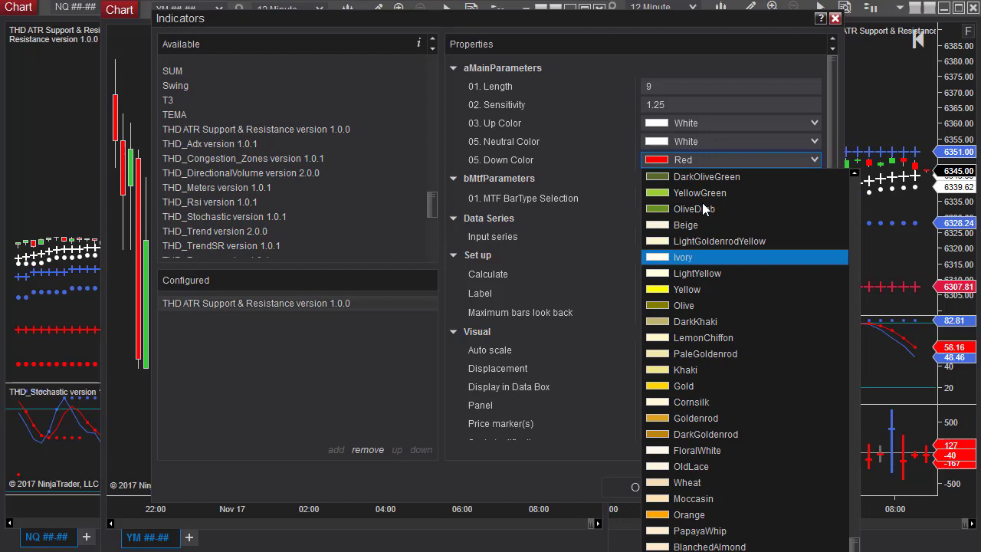
pyautogui.scroll(10, 727, 256)
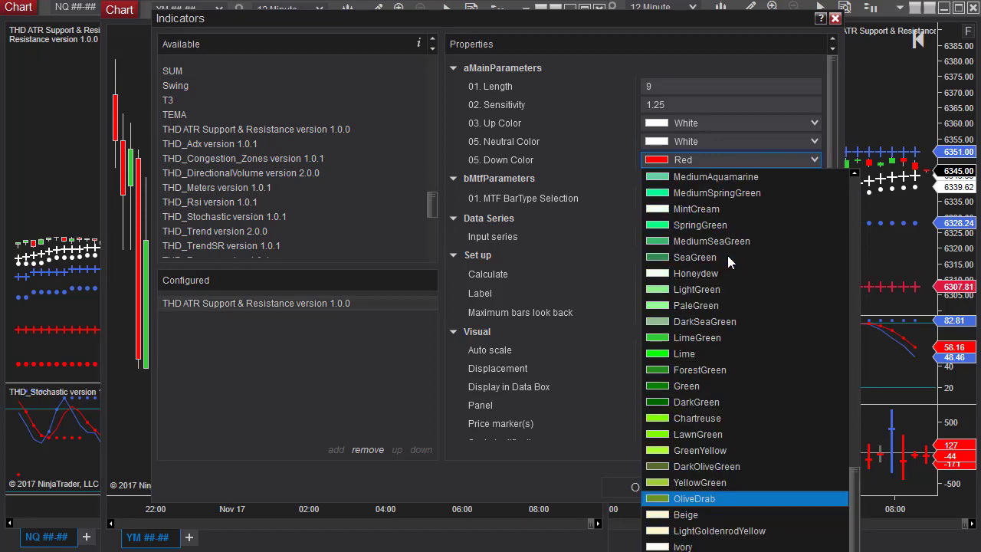
pyautogui.scroll(15, 727, 255)
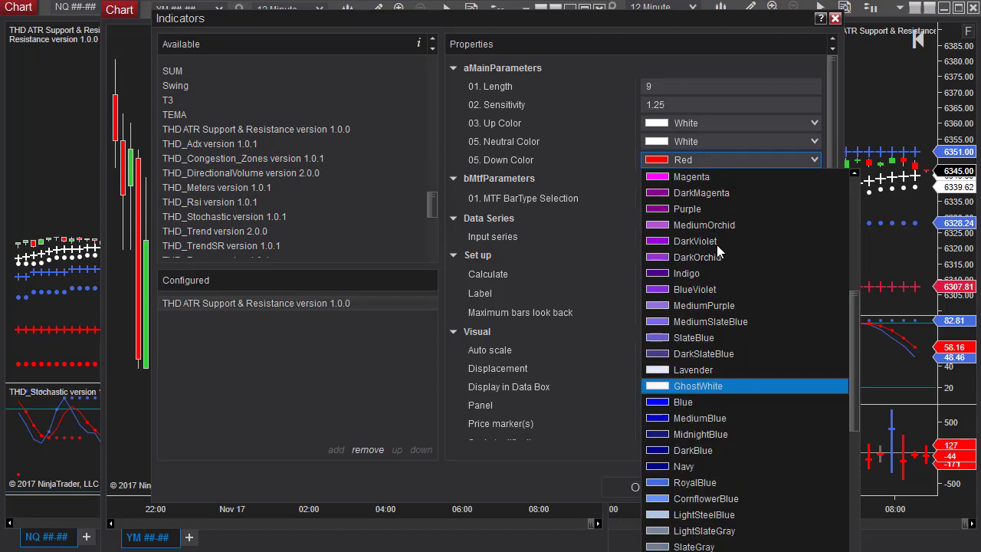
pyautogui.scroll(5, 716, 244)
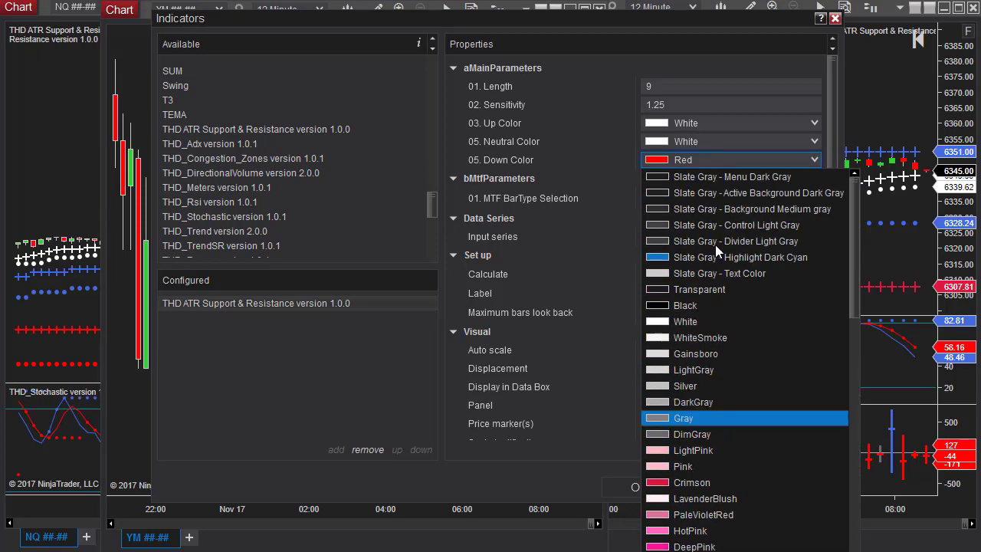
pyautogui.click(712, 325)
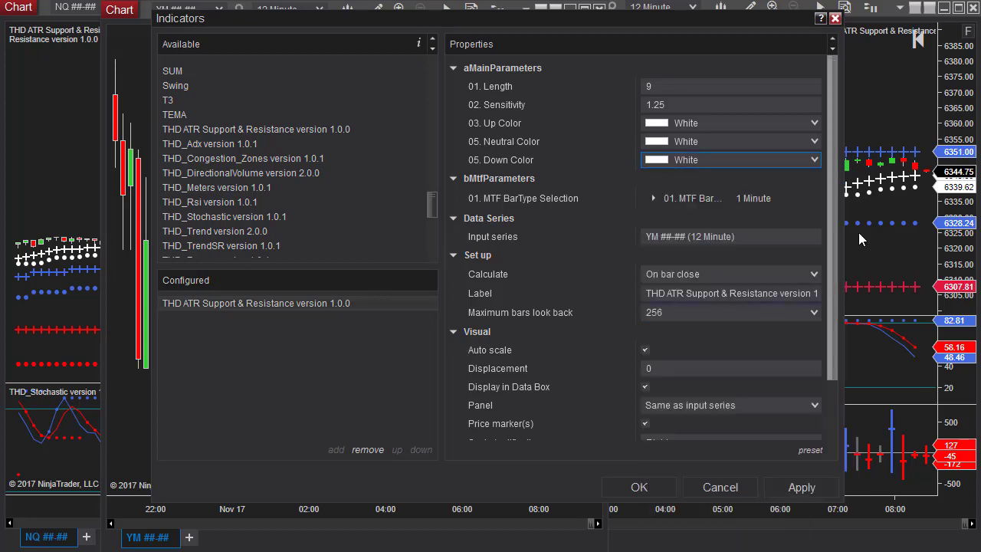
# Set the MTF BarType timeframe Value to 12 minutes.
pyautogui.click(652, 197)
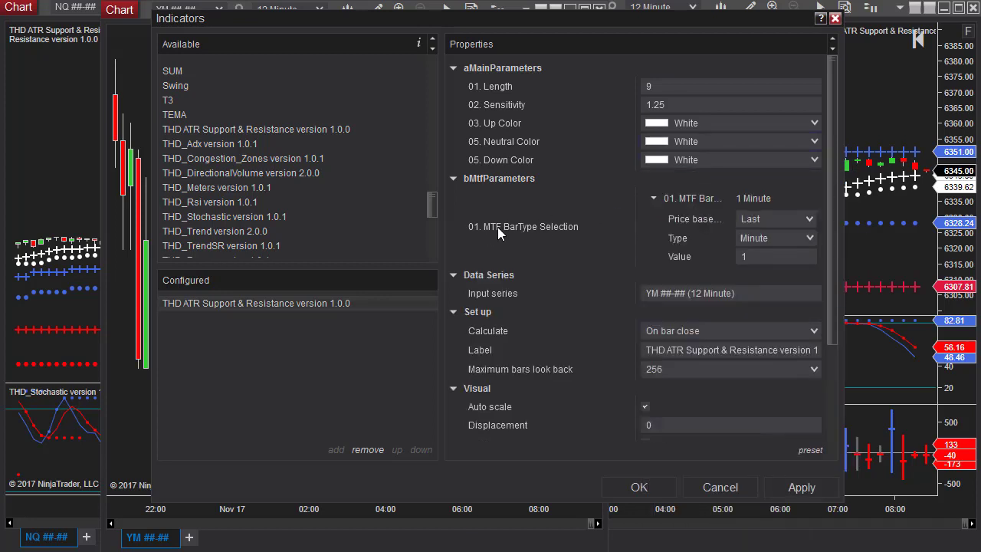
pyautogui.click(752, 256)
pyautogui.write('2')
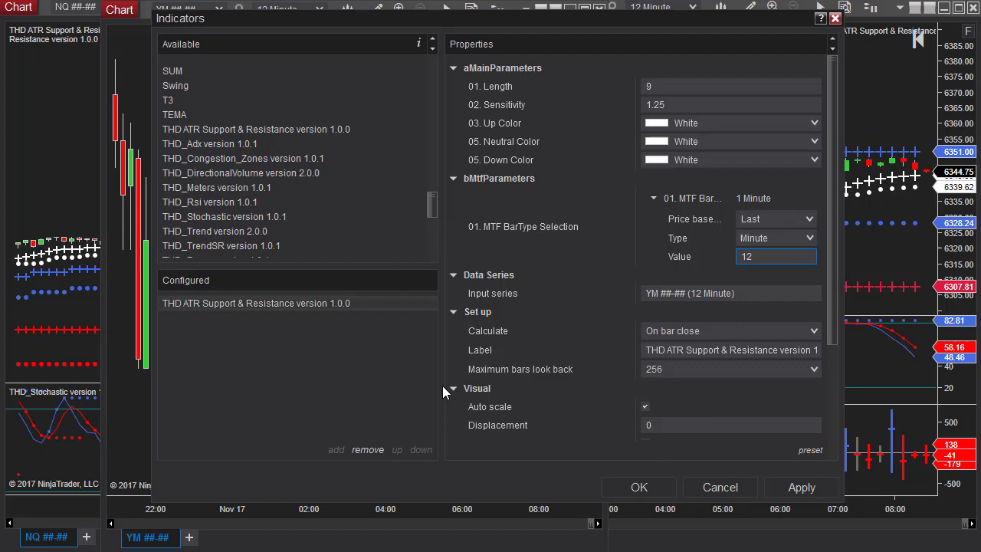
pyautogui.click(328, 423)
# Add a second THD ATR Support & Resistance with RoyalBlue neutral and down colours.
pyautogui.click(222, 130)
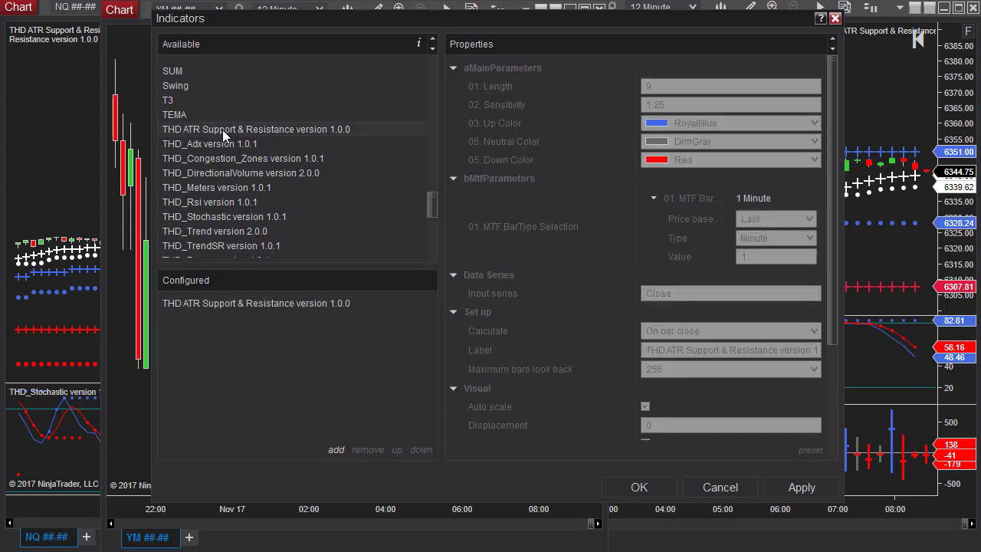
pyautogui.click(335, 451)
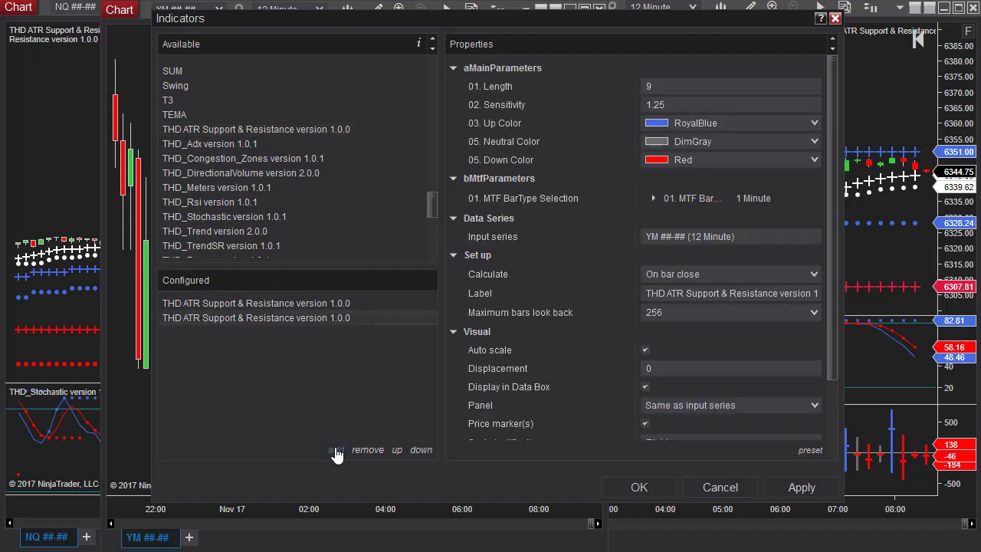
pyautogui.click(815, 142)
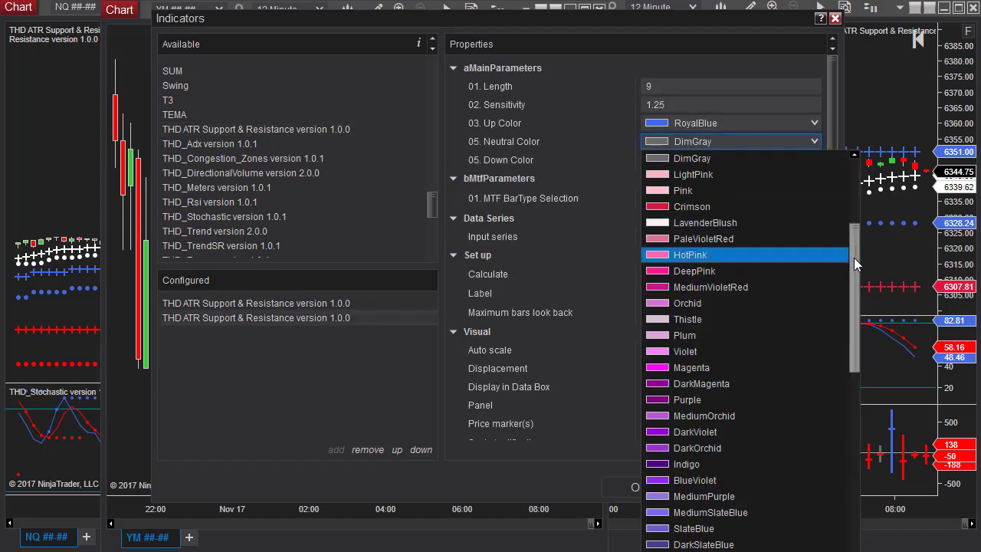
pyautogui.click(701, 226)
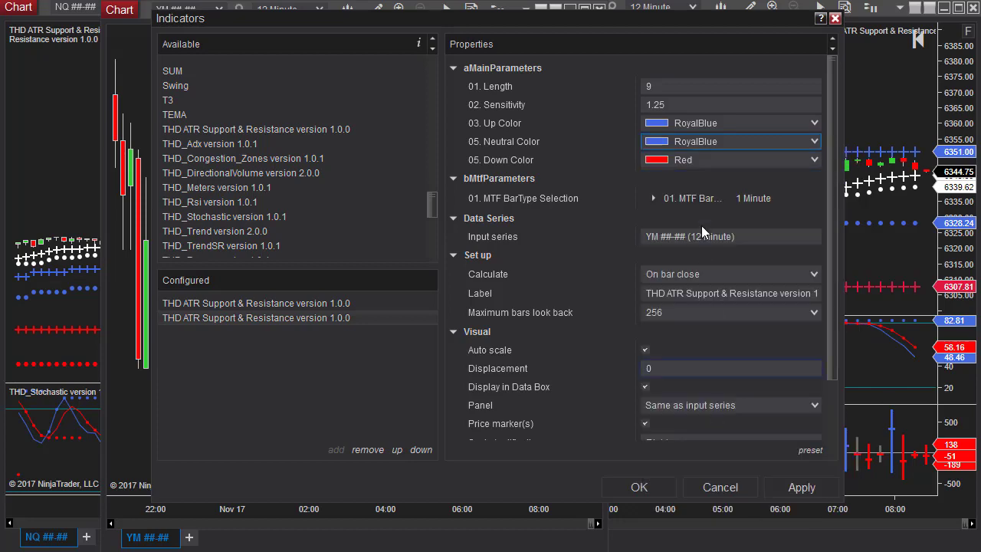
pyautogui.click(729, 156)
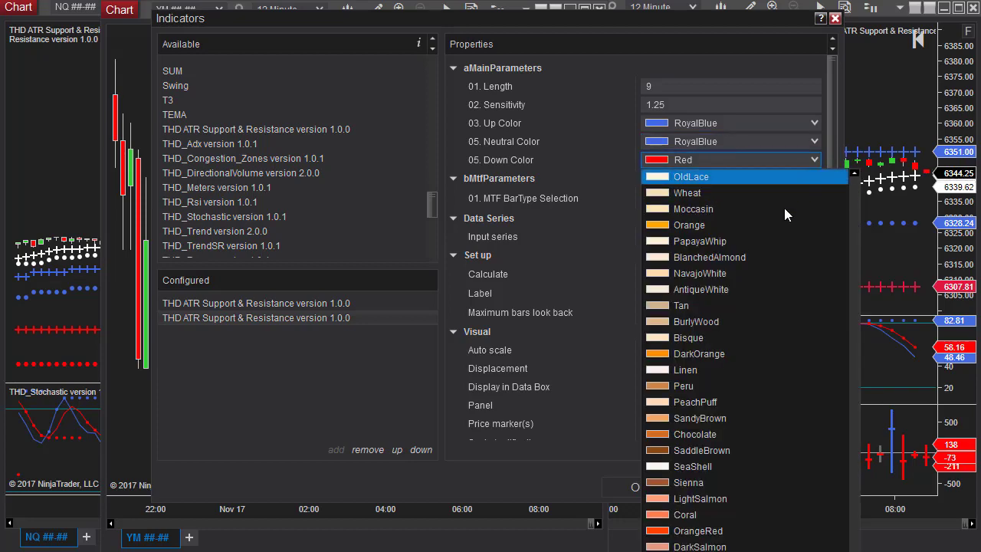
pyautogui.scroll(2, 761, 438)
pyautogui.scroll(15, 761, 437)
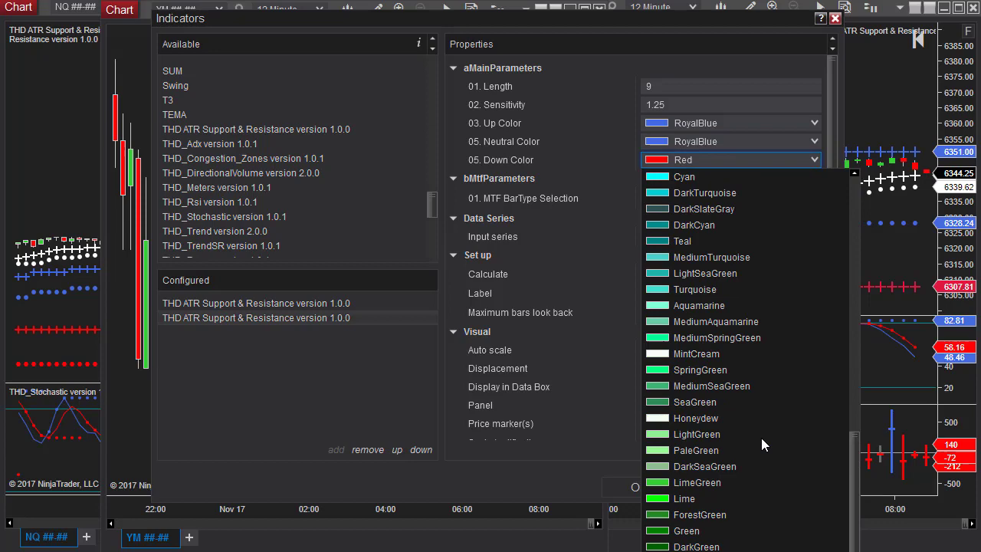
pyautogui.click(687, 240)
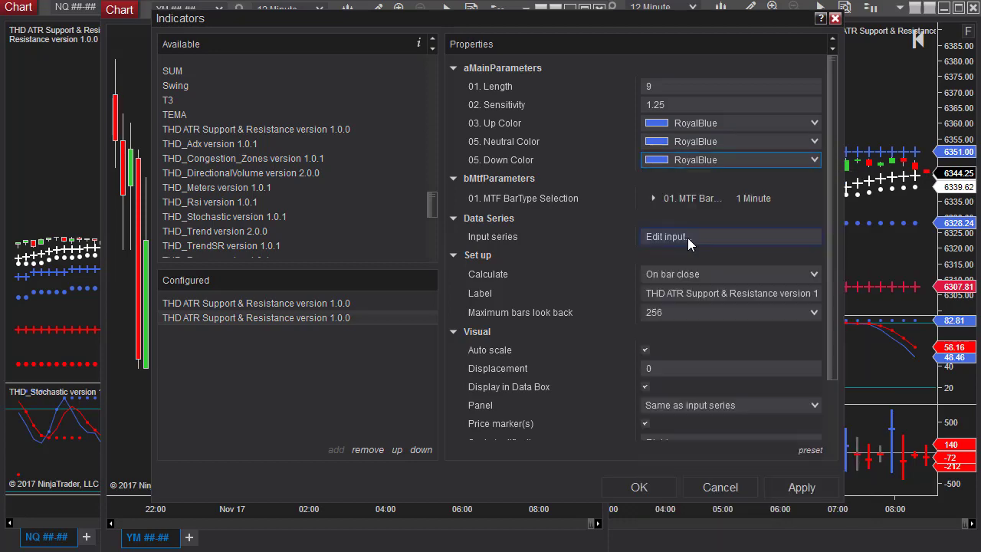
# Change the second instance's MTF timeframe Value from 1 to 45.
pyautogui.click(652, 199)
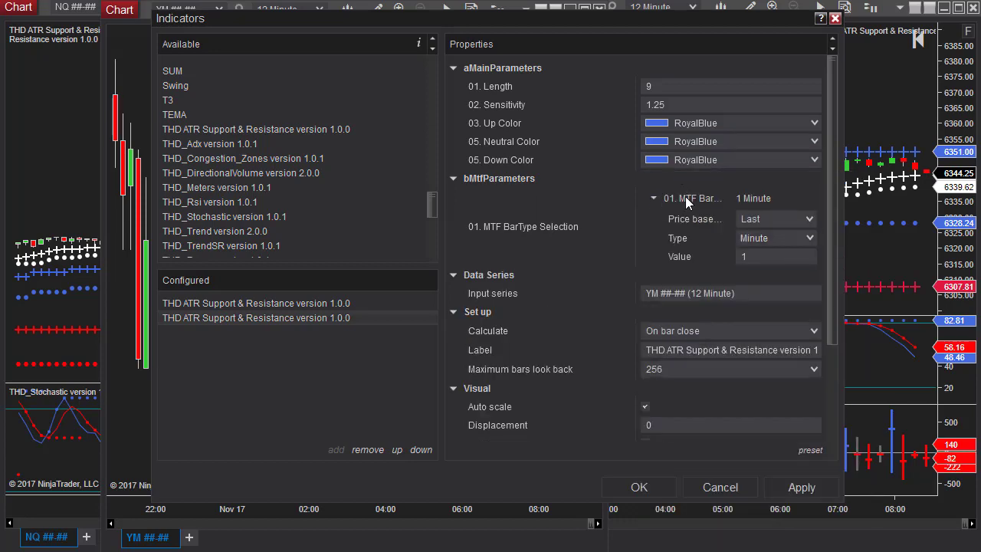
pyautogui.click(757, 259)
pyautogui.press('BackSpace')
pyautogui.write('45')
# Remove the mistakenly added THD_Stochastic and add a third THD ATR Support & Resistance.
pyautogui.click(207, 216)
pyautogui.click(335, 450)
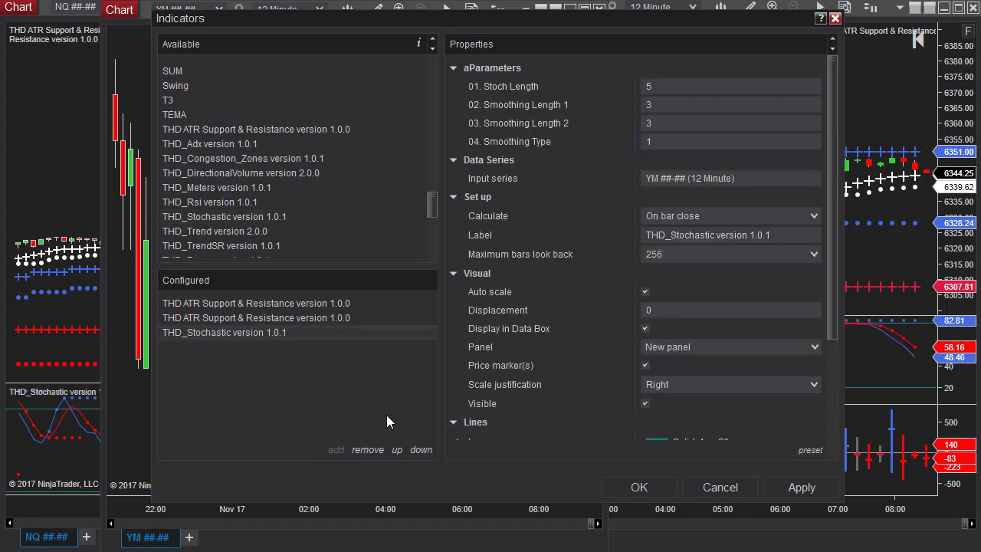
pyautogui.click(367, 452)
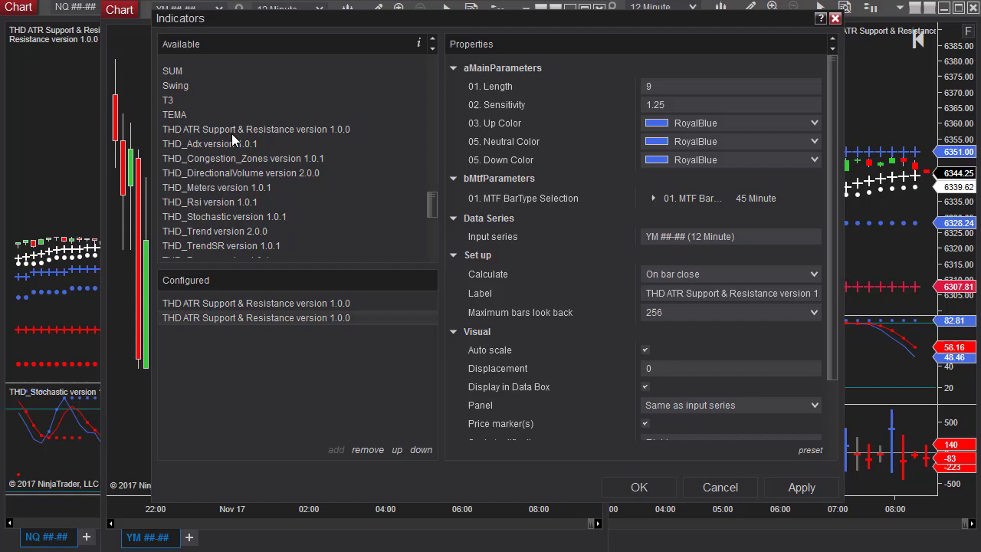
pyautogui.click(232, 130)
pyautogui.click(336, 452)
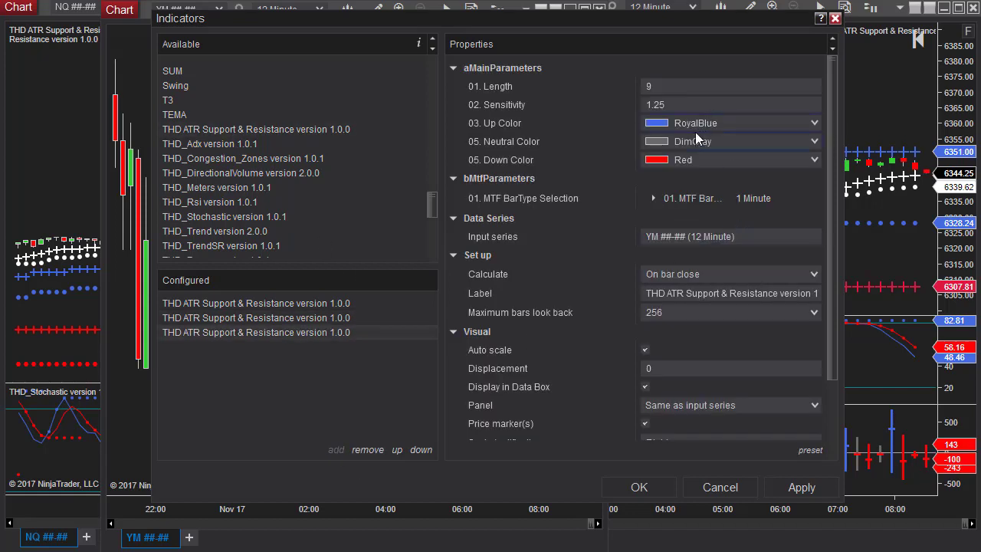
# Colour the third instance's lines Red.
pyautogui.click(813, 123)
pyautogui.scroll(-1, 732, 306)
pyautogui.scroll(-15, 734, 371)
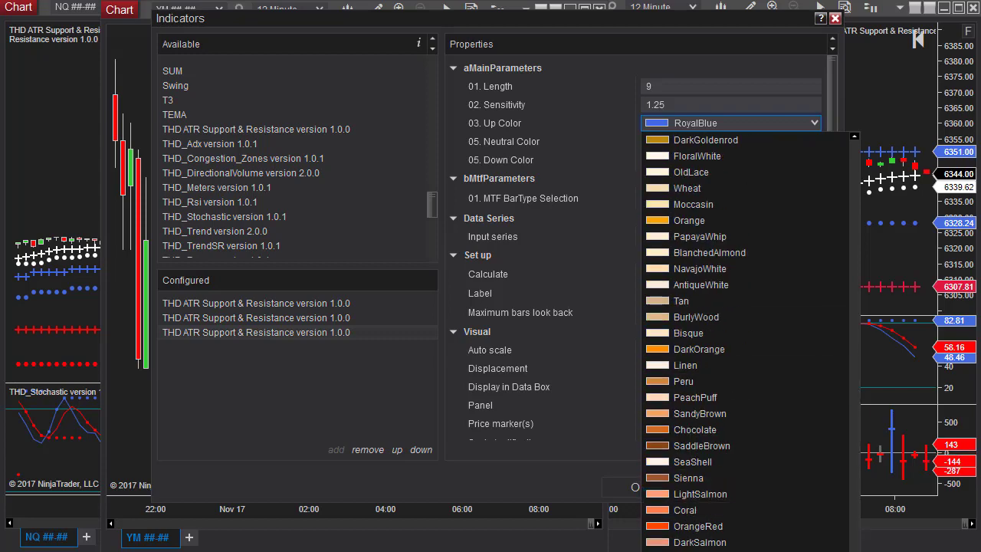
pyautogui.click(697, 546)
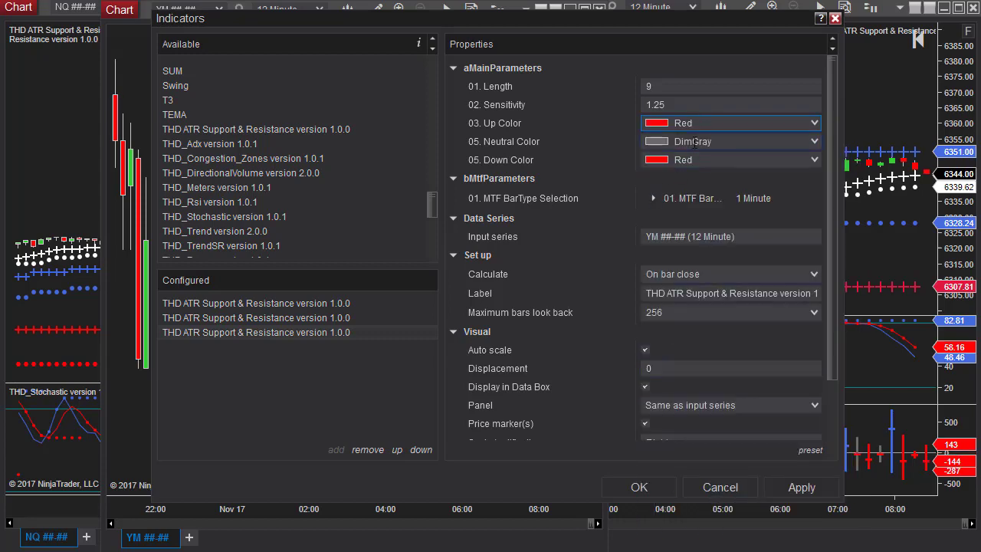
pyautogui.click(754, 142)
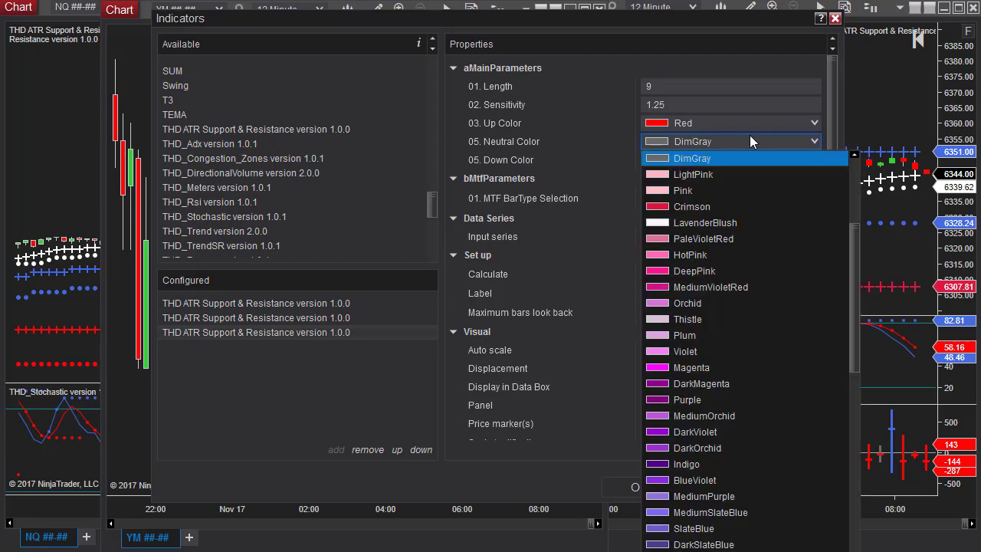
pyautogui.scroll(-18, 733, 351)
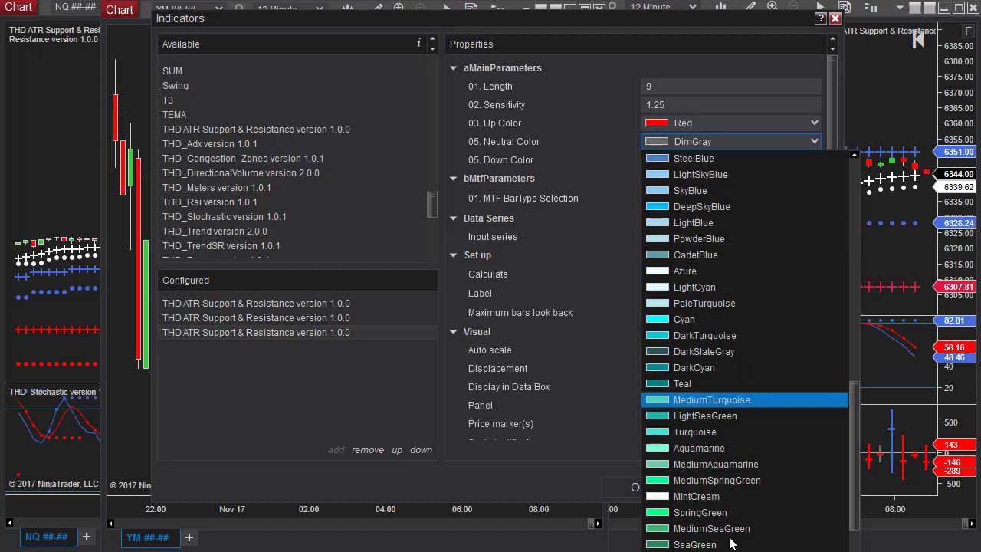
pyautogui.scroll(-10, 733, 351)
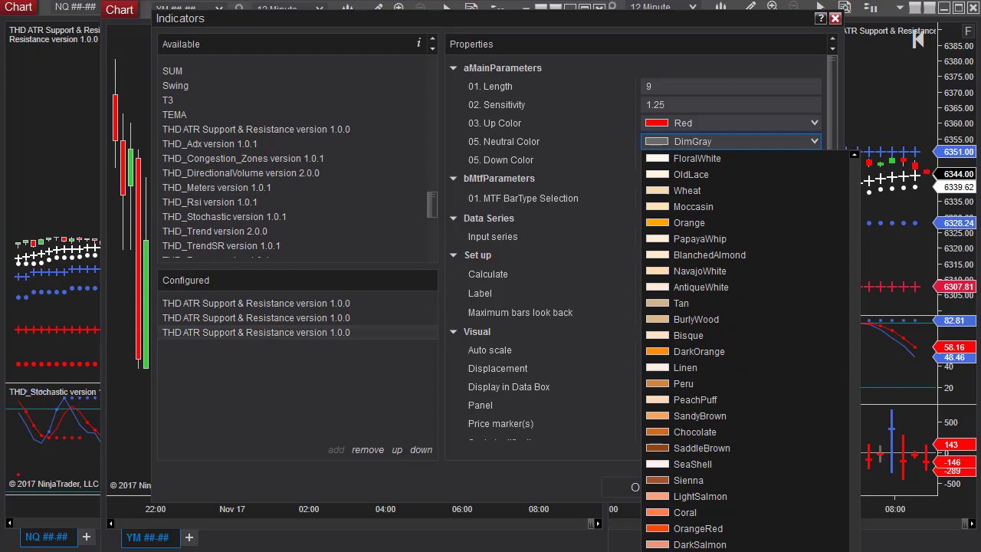
pyautogui.click(651, 197)
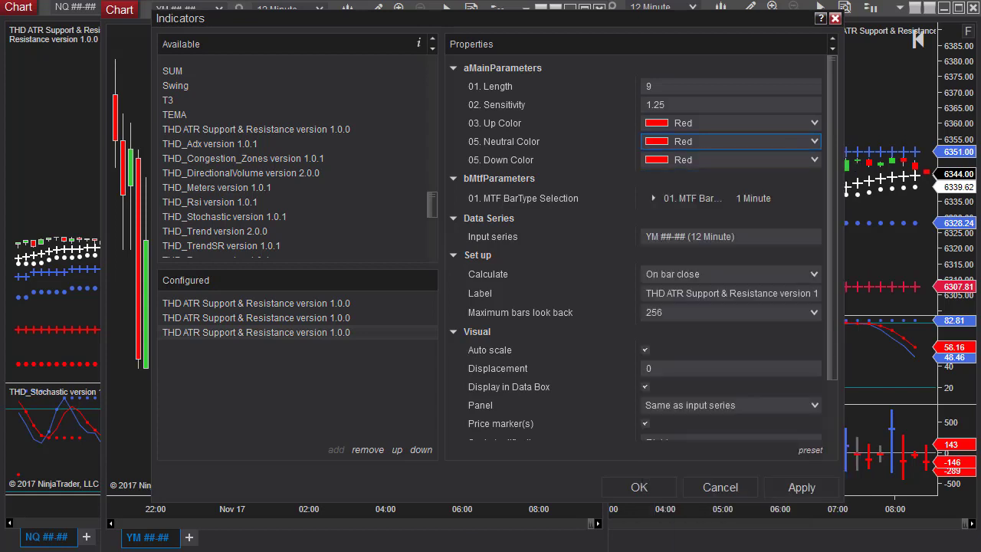
# Set the third instance's MTF timeframe Value to 180 minutes.
pyautogui.click(653, 199)
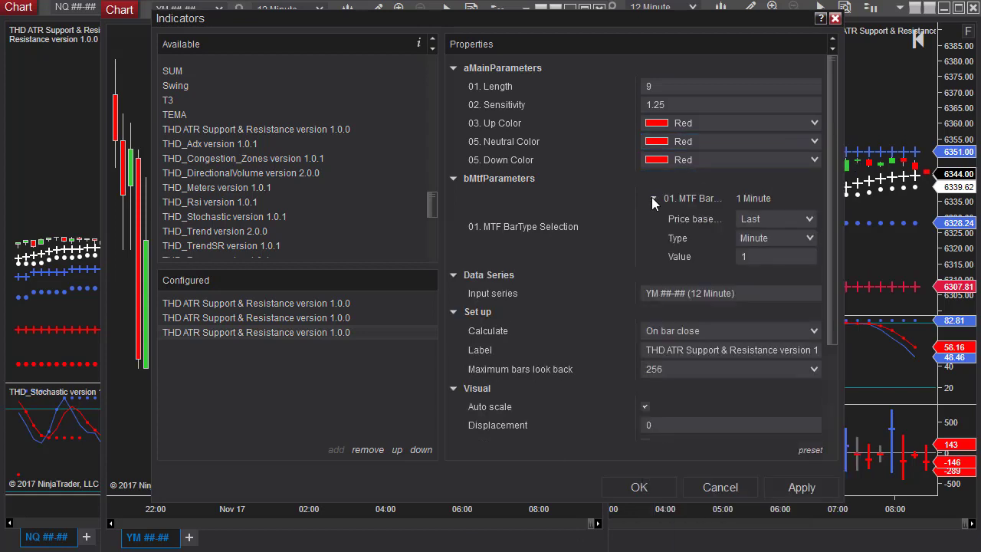
pyautogui.click(776, 256)
pyautogui.write('180')
pyautogui.press('BackSpace')
pyautogui.press('BackSpace')
pyautogui.press('BackSpace')
pyautogui.write('80')
pyautogui.click(261, 394)
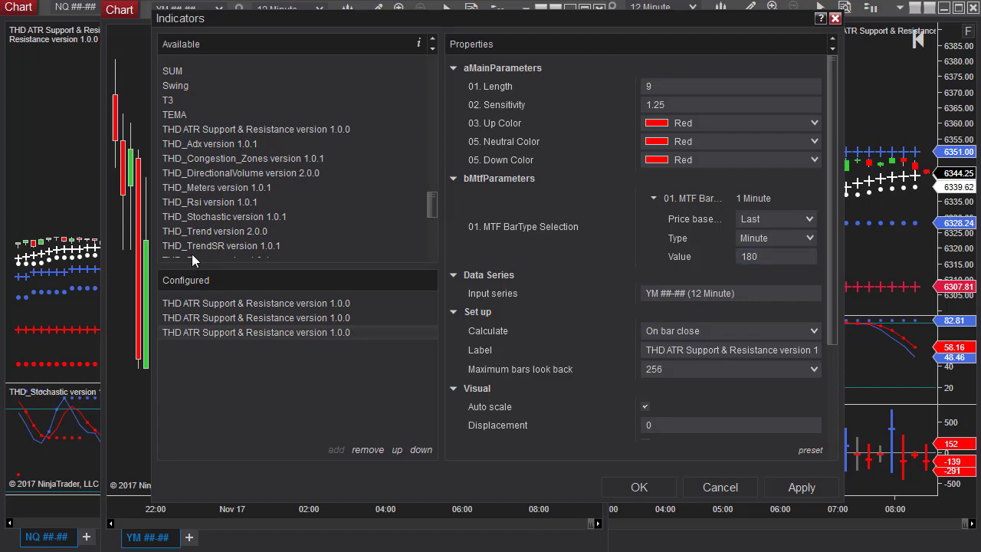
# Add a fourth instance with MediumSpringGreen up, neutral and down colours.
pyautogui.click(195, 129)
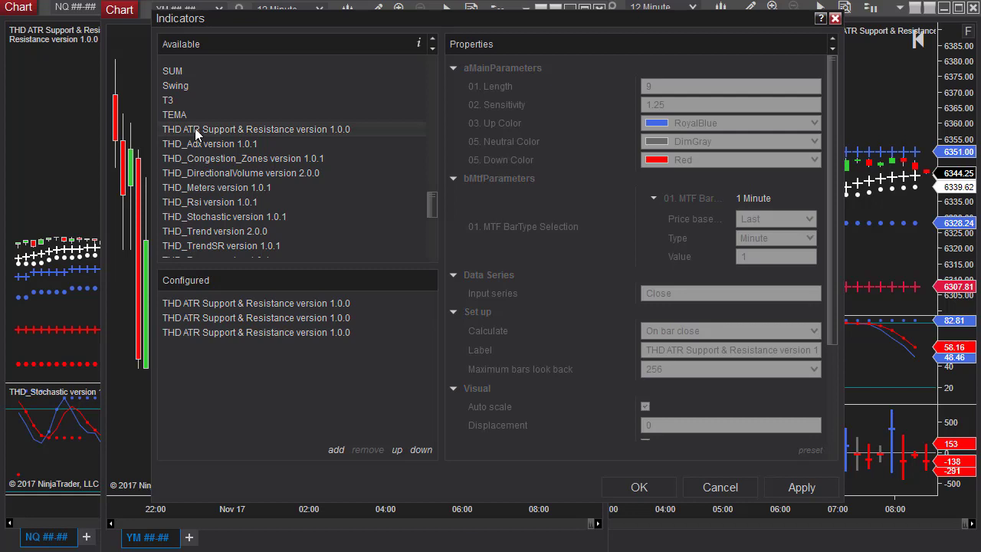
pyautogui.click(332, 452)
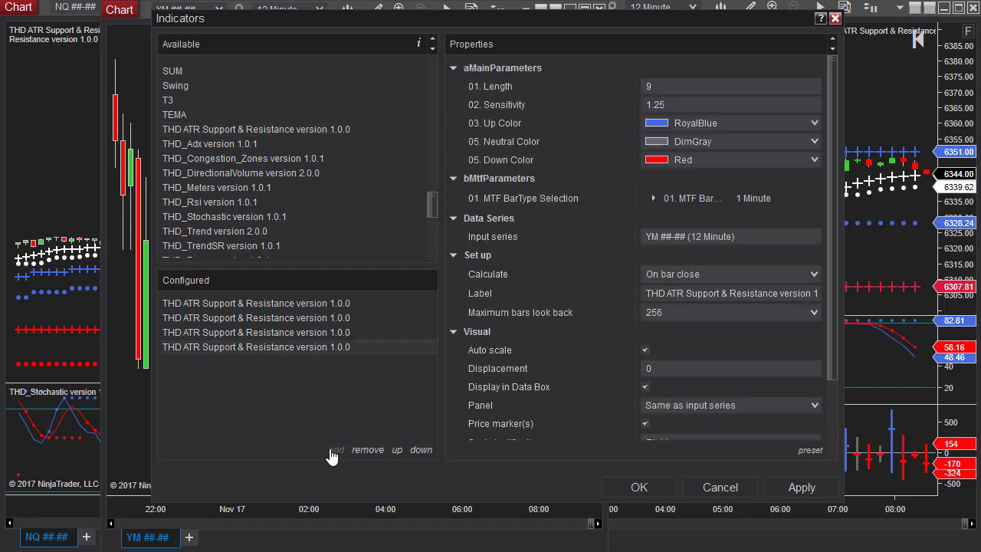
pyautogui.click(814, 123)
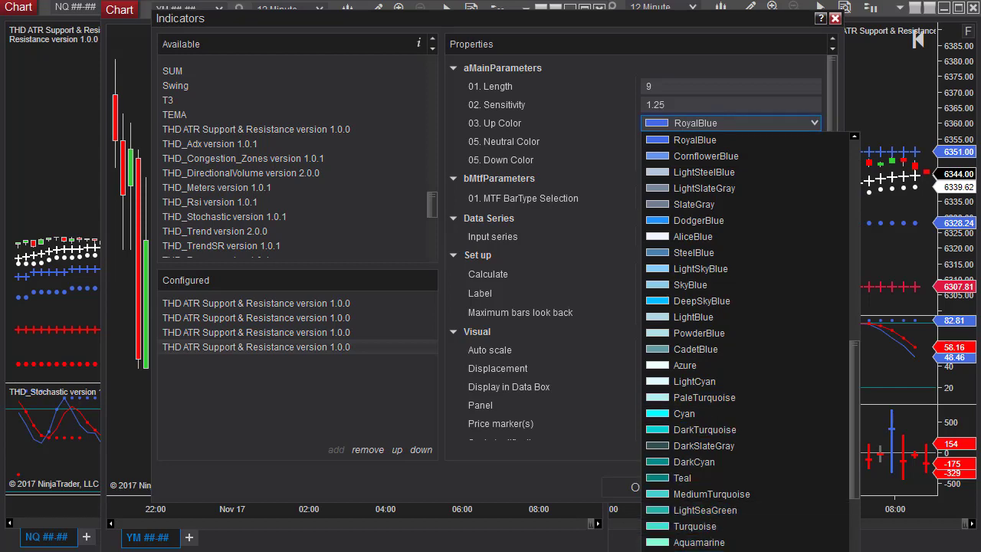
pyautogui.click(678, 134)
pyautogui.click(736, 141)
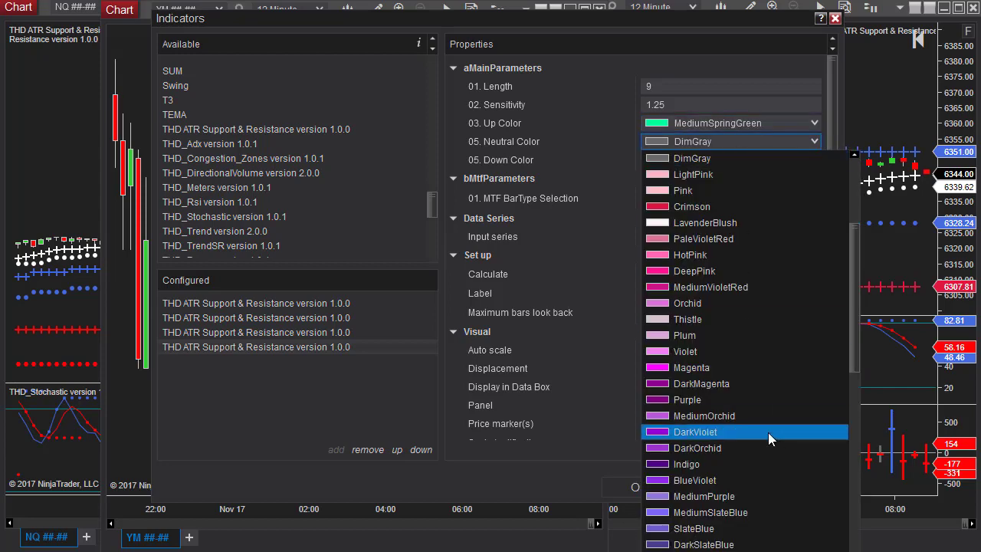
pyautogui.scroll(-8, 736, 406)
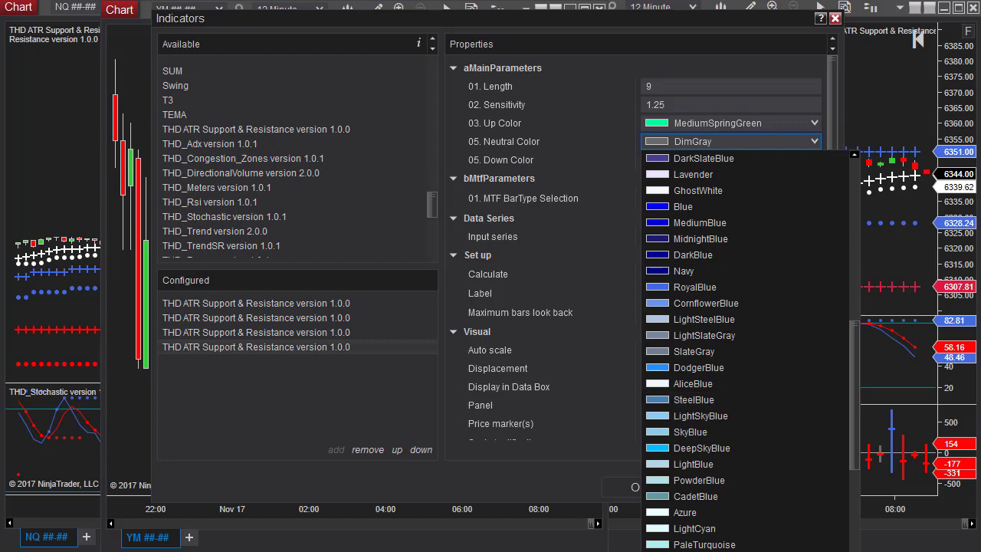
pyautogui.click(728, 212)
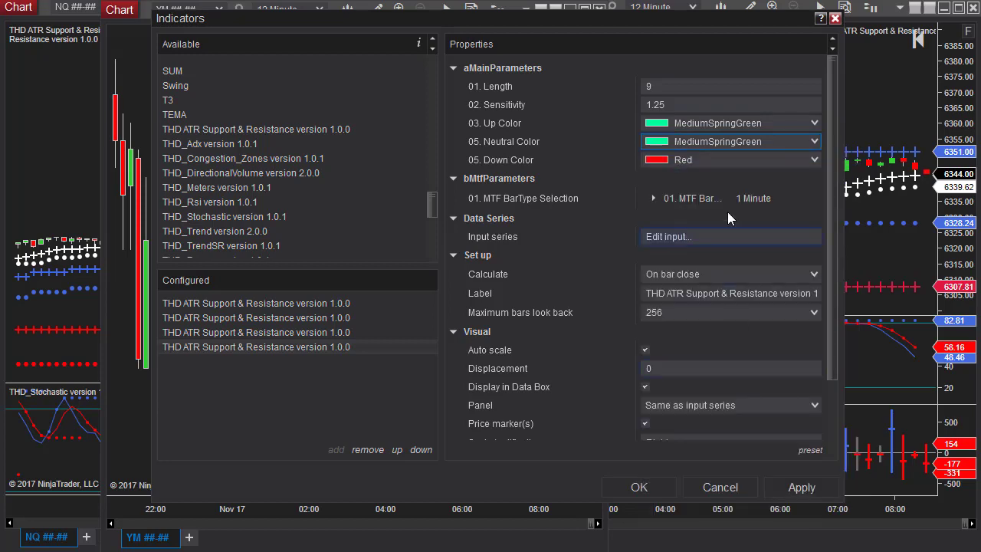
pyautogui.click(717, 155)
pyautogui.scroll(15, 731, 427)
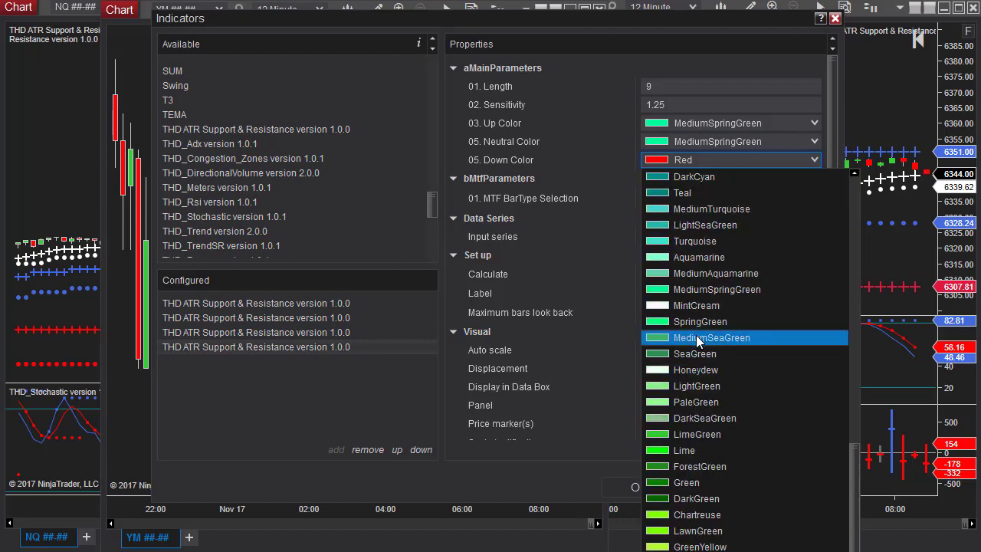
pyautogui.click(692, 289)
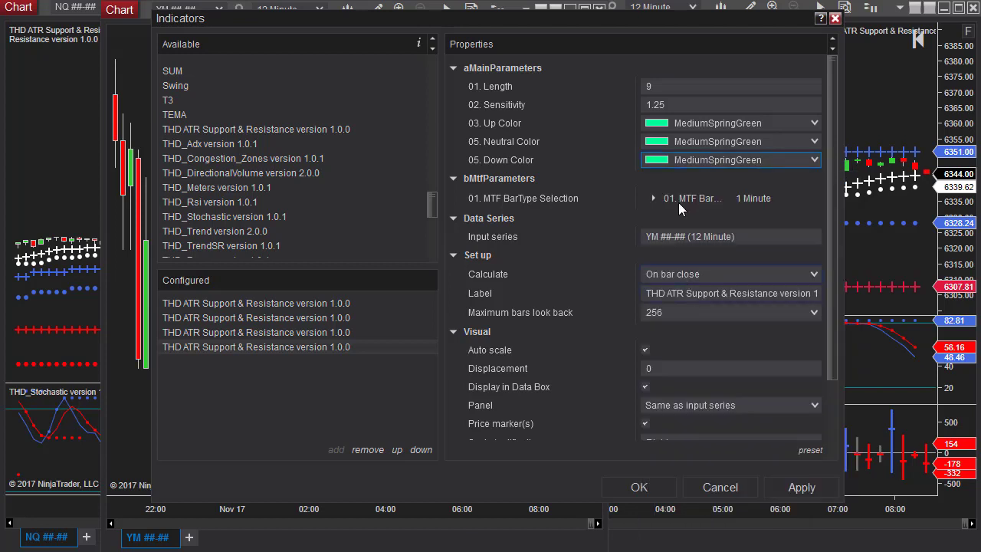
# Set the fourth instance's timeframe to 720 minutes and add a fifth instance.
pyautogui.click(653, 197)
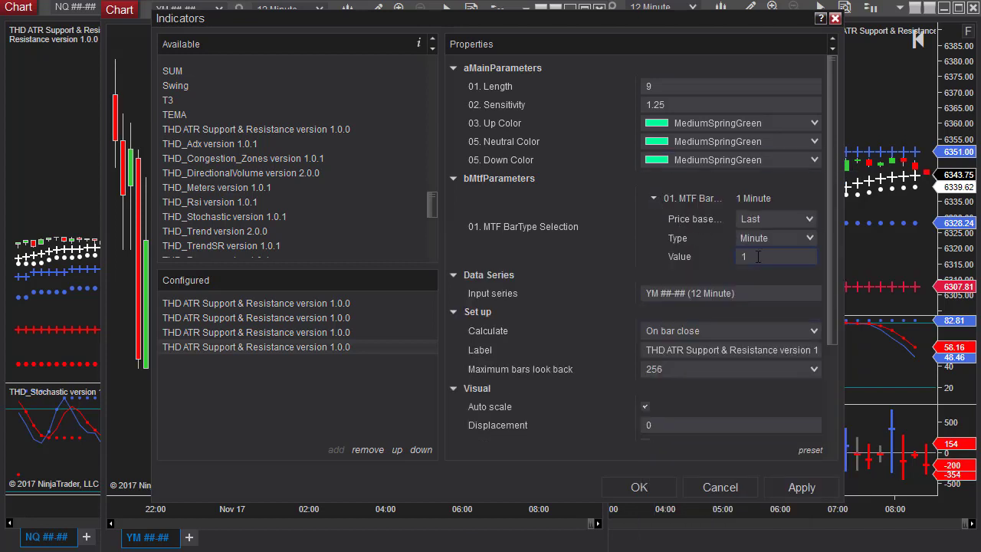
pyautogui.click(757, 257)
pyautogui.write('720')
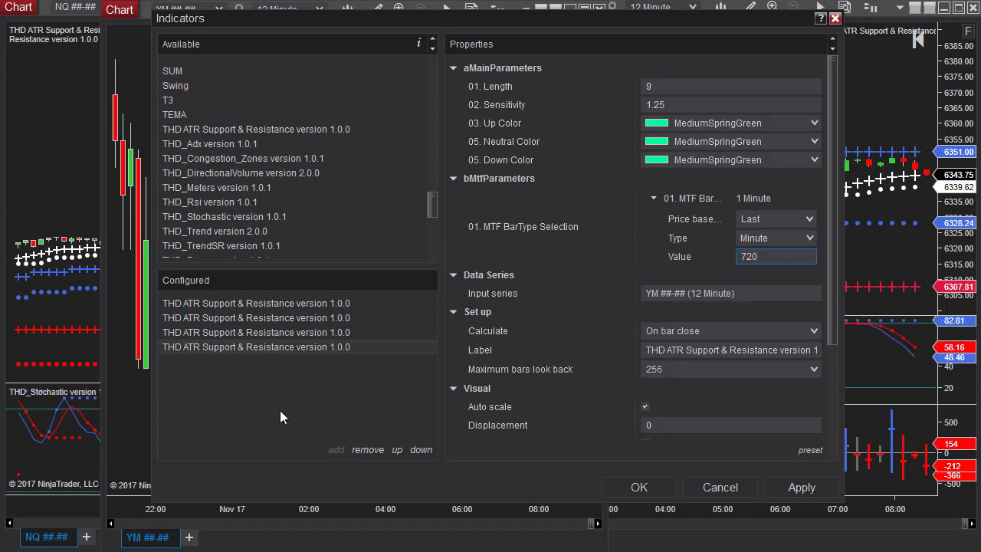
pyautogui.click(256, 391)
pyautogui.click(247, 131)
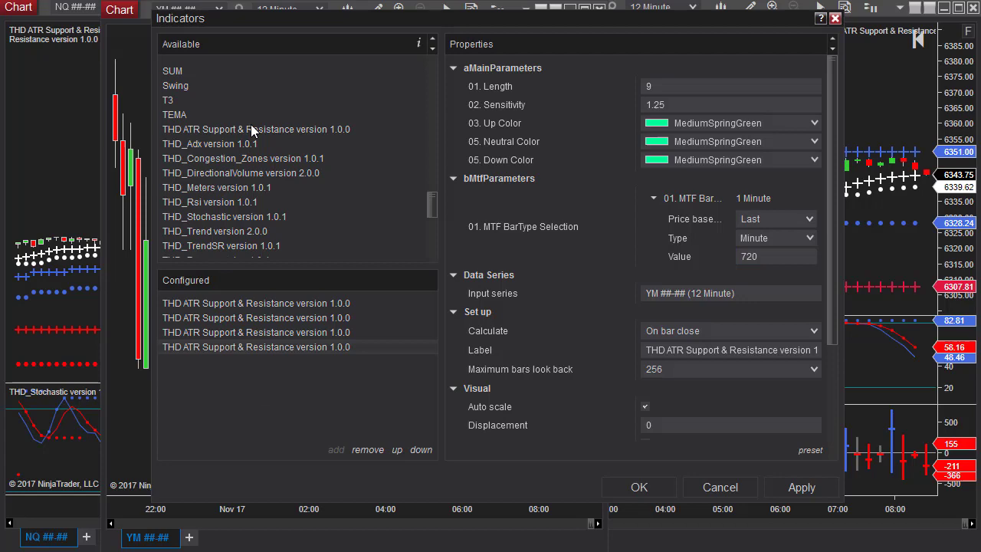
pyautogui.click(336, 450)
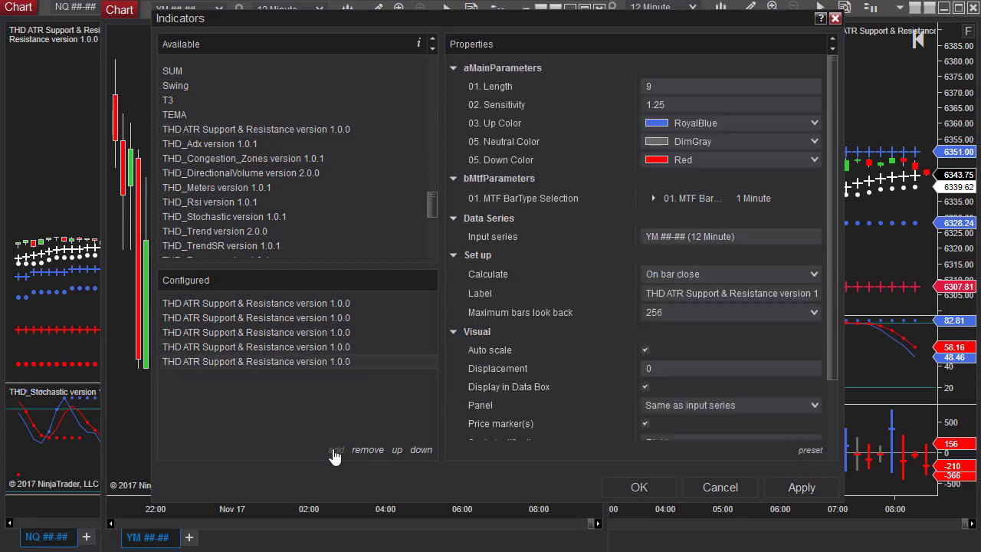
# Set the fifth instance's Up and Neutral Color to HotPink.
pyautogui.click(814, 124)
pyautogui.scroll(5, 793, 261)
pyautogui.scroll(5, 793, 261)
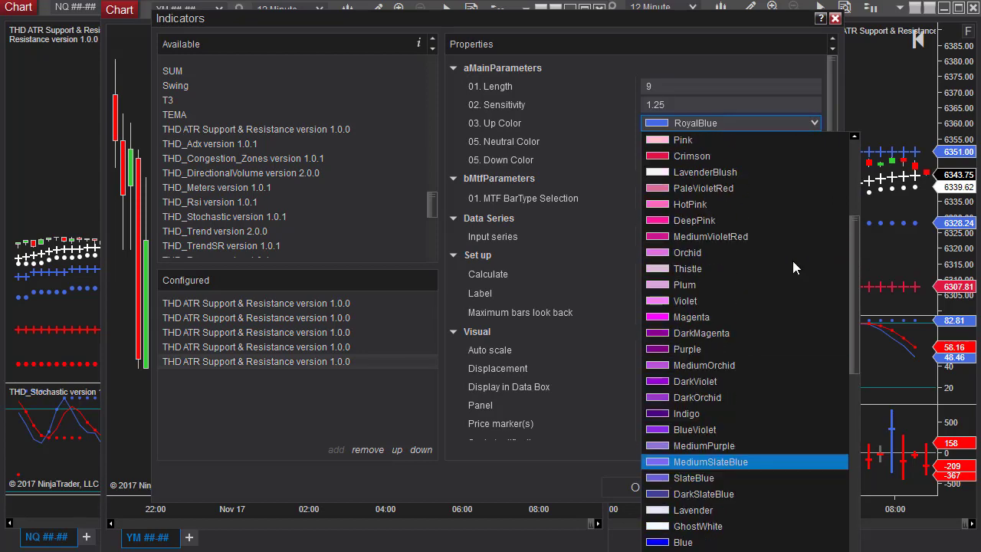
pyautogui.click(672, 203)
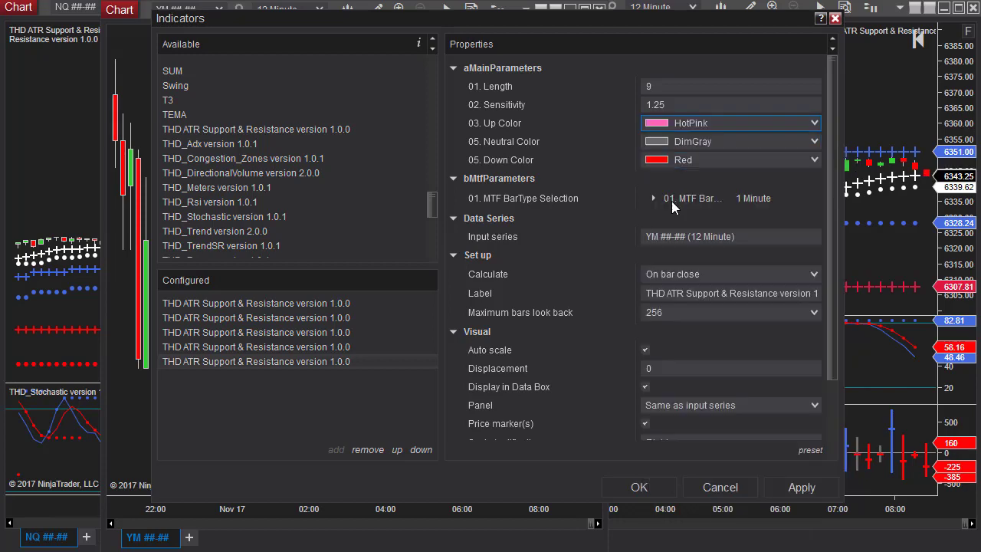
pyautogui.click(814, 143)
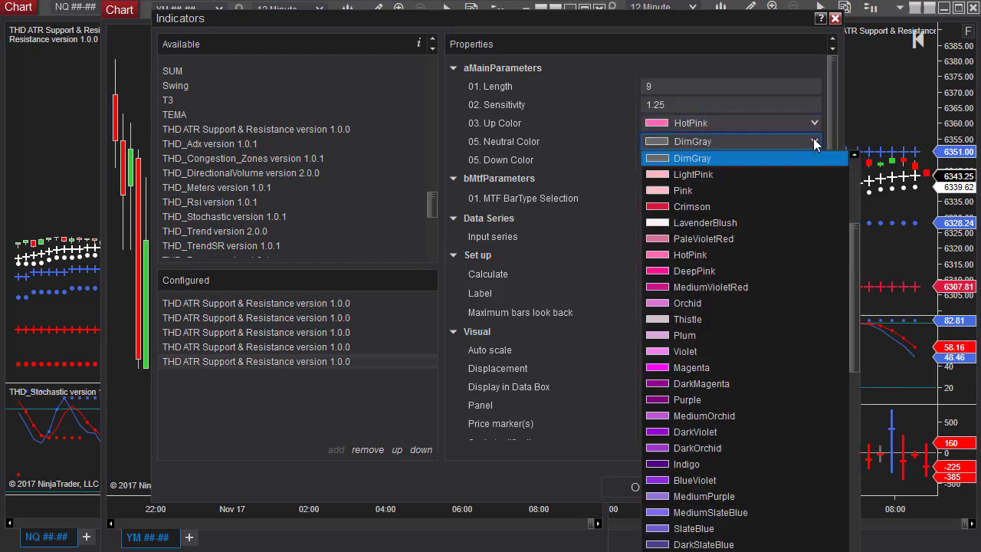
pyautogui.click(740, 255)
# Make its Down Color HotPink and focus the MTF Value field for 1440.
pyautogui.click(729, 159)
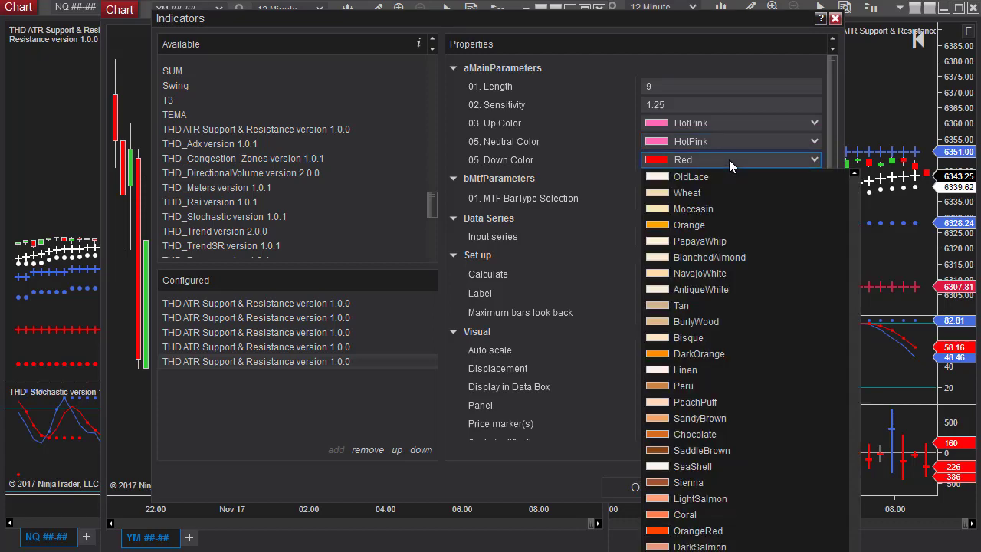
pyautogui.scroll(5, 729, 234)
pyautogui.scroll(15, 729, 237)
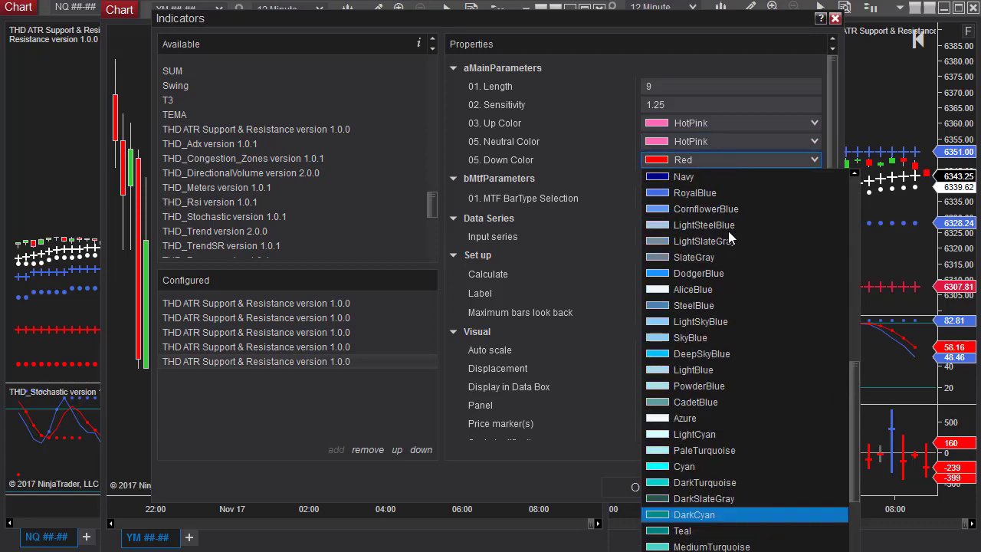
pyautogui.scroll(3, 720, 241)
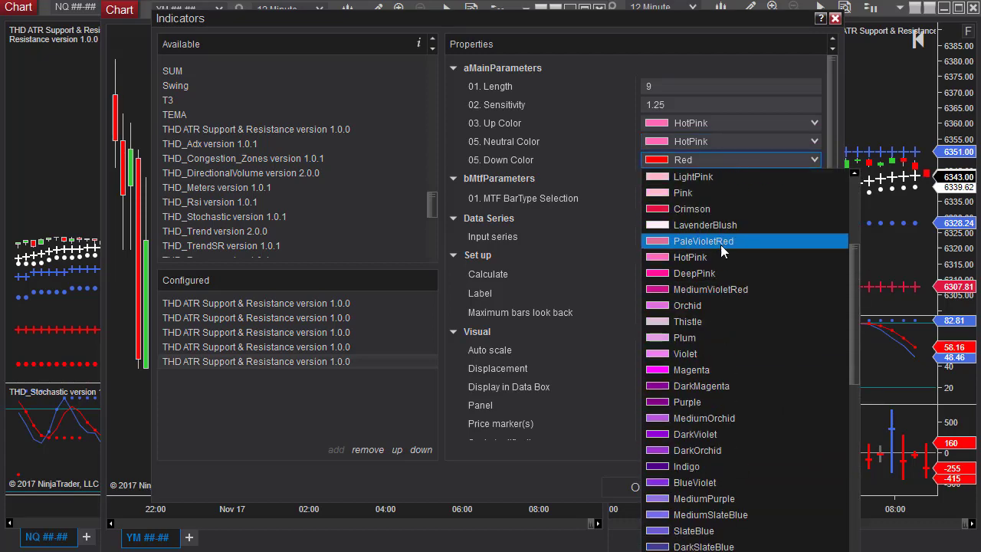
pyautogui.click(715, 257)
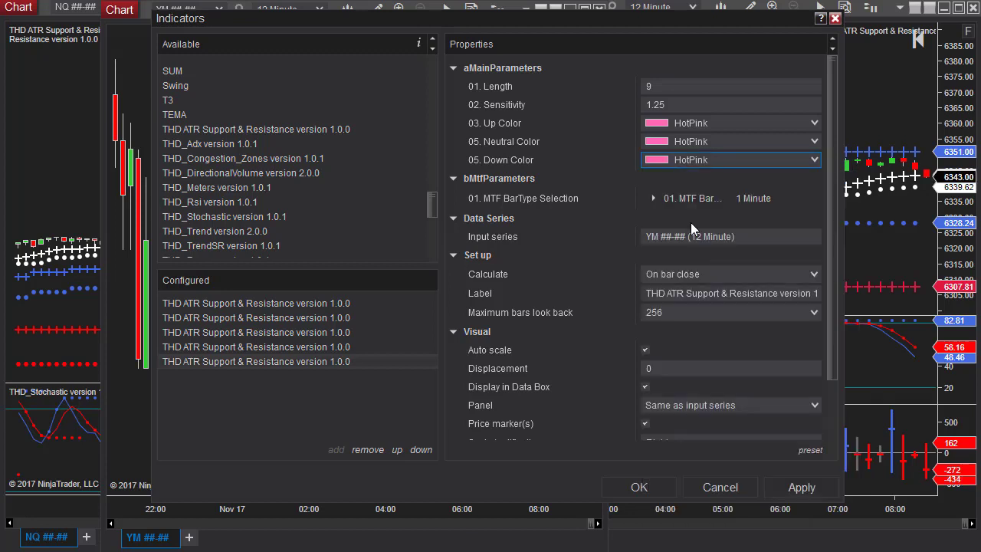
pyautogui.click(653, 198)
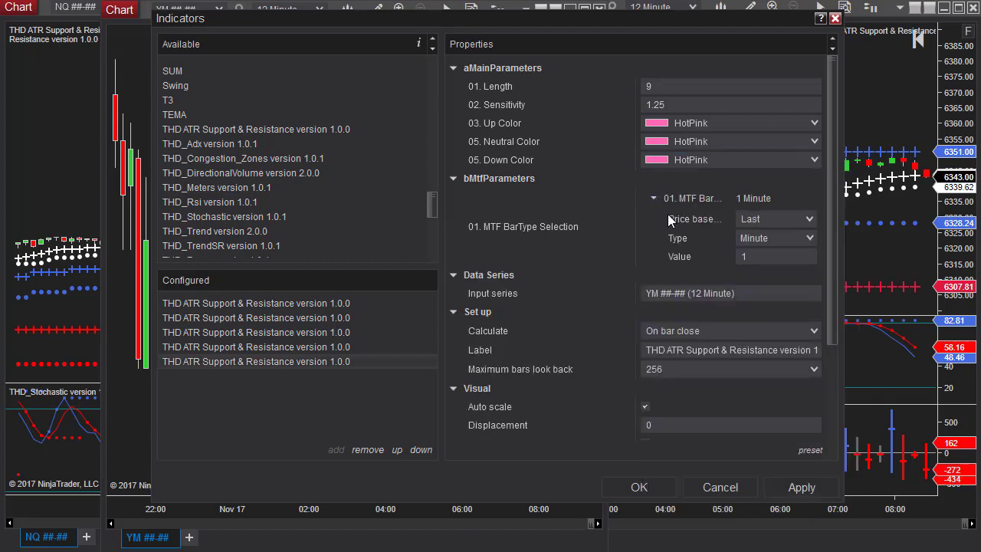
pyautogui.click(778, 256)
# Apply all five colour-coded THD ATR Support & Resistance instances to the YM chart.
pyautogui.click(641, 489)
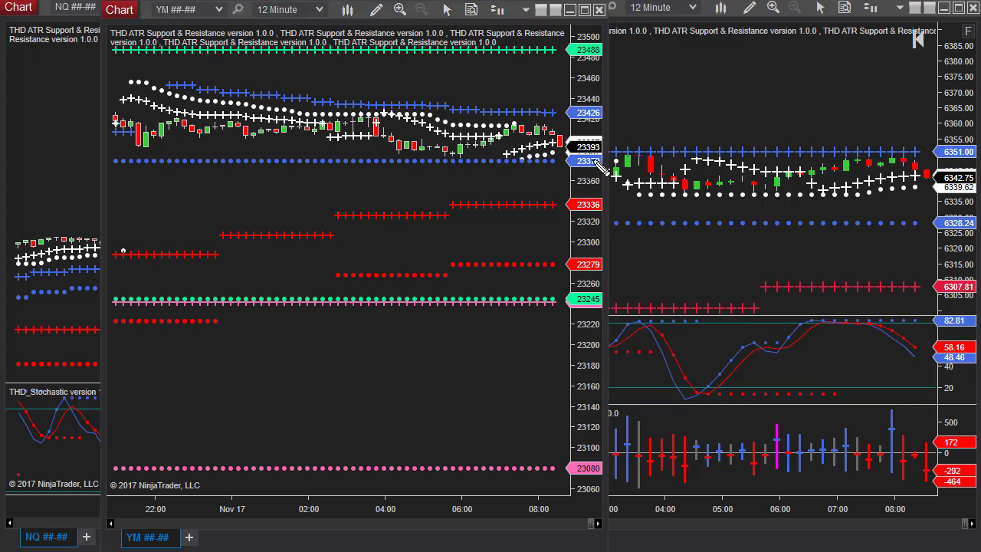
# Circle the latest candles near 23393 and the 23379, 23336 and 23245 levels in magenta.
pyautogui.moveTo(558, 140)
pyautogui.mouseDown()
pyautogui.moveTo(536, 148)
pyautogui.moveTo(530, 167)
pyautogui.moveTo(558, 171)
pyautogui.moveTo(573, 159)
pyautogui.moveTo(560, 139)
pyautogui.mouseUp()
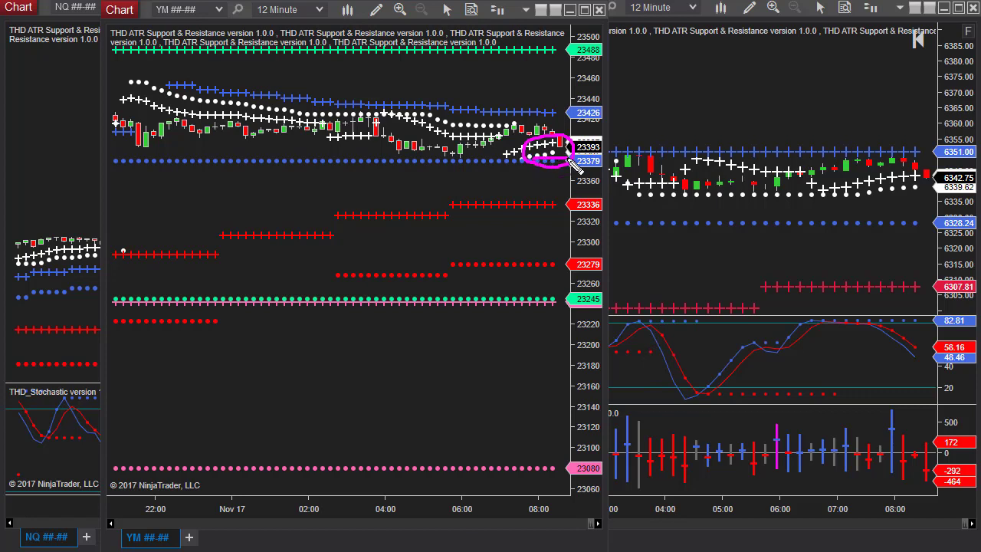
pyautogui.moveTo(571, 170)
pyautogui.mouseDown()
pyautogui.moveTo(592, 172)
pyautogui.moveTo(604, 157)
pyautogui.moveTo(562, 154)
pyautogui.moveTo(580, 175)
pyautogui.mouseUp()
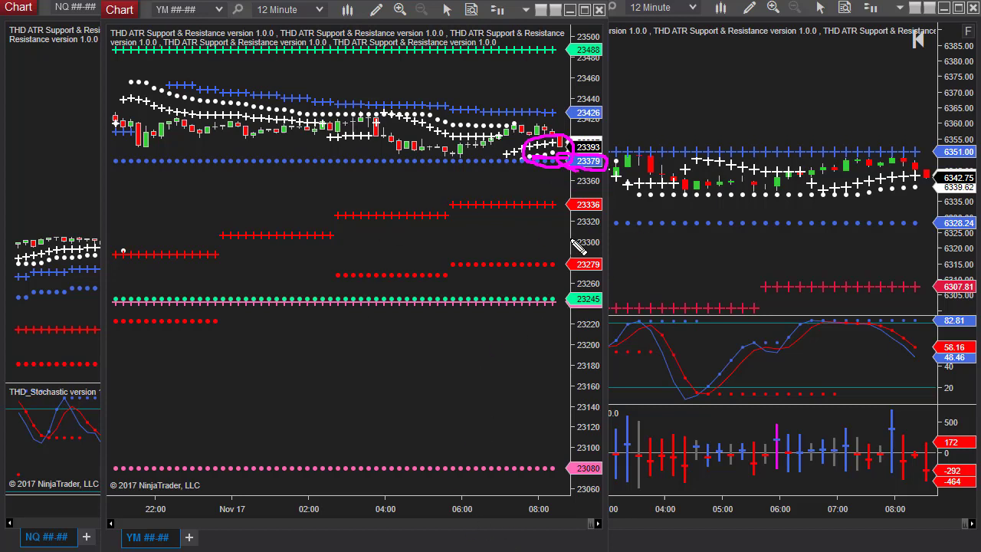
pyautogui.moveTo(555, 190)
pyautogui.mouseDown()
pyautogui.moveTo(515, 192)
pyautogui.moveTo(532, 220)
pyautogui.moveTo(561, 205)
pyautogui.moveTo(550, 189)
pyautogui.mouseUp()
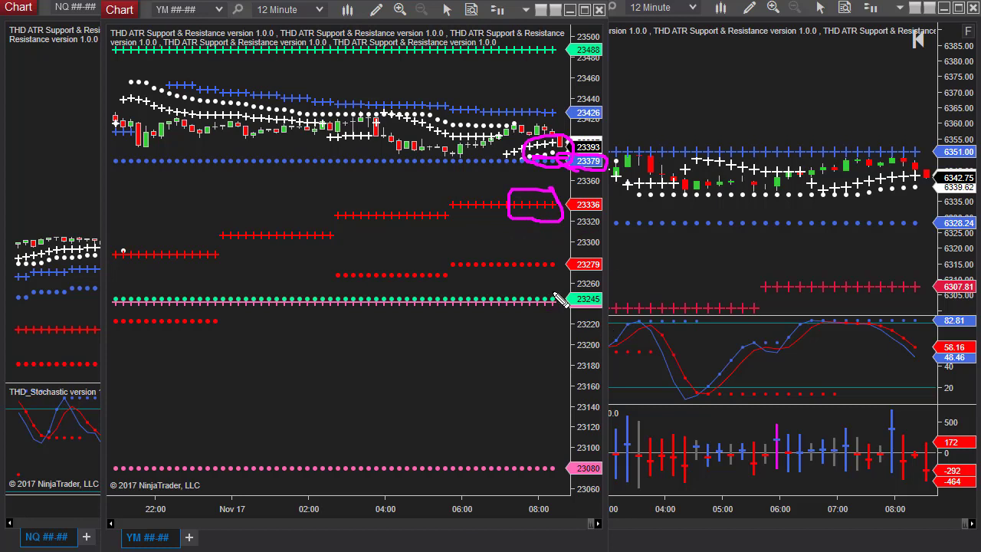
pyautogui.moveTo(554, 291)
pyautogui.mouseDown()
pyautogui.moveTo(499, 289)
pyautogui.moveTo(495, 317)
pyautogui.moveTo(565, 316)
pyautogui.moveTo(551, 287)
pyautogui.mouseUp()
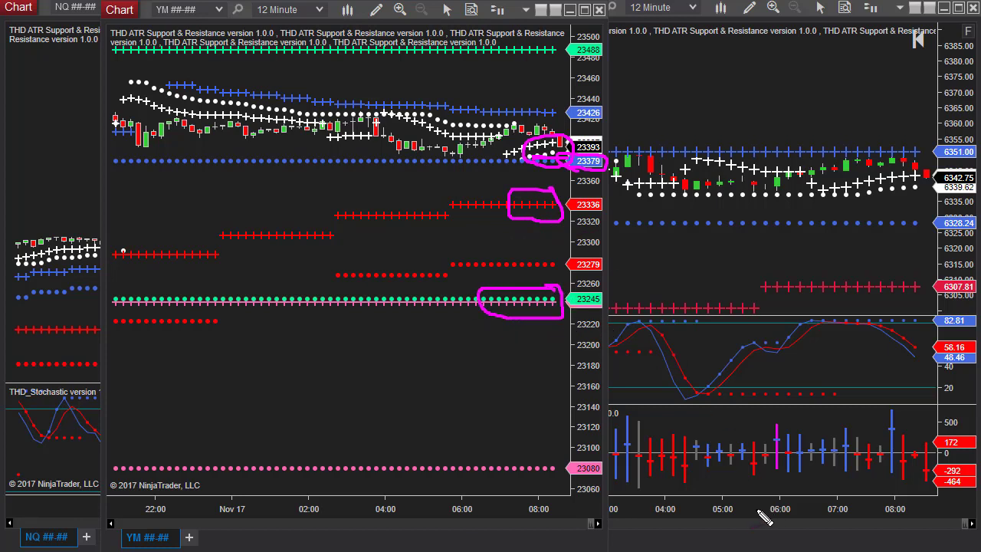